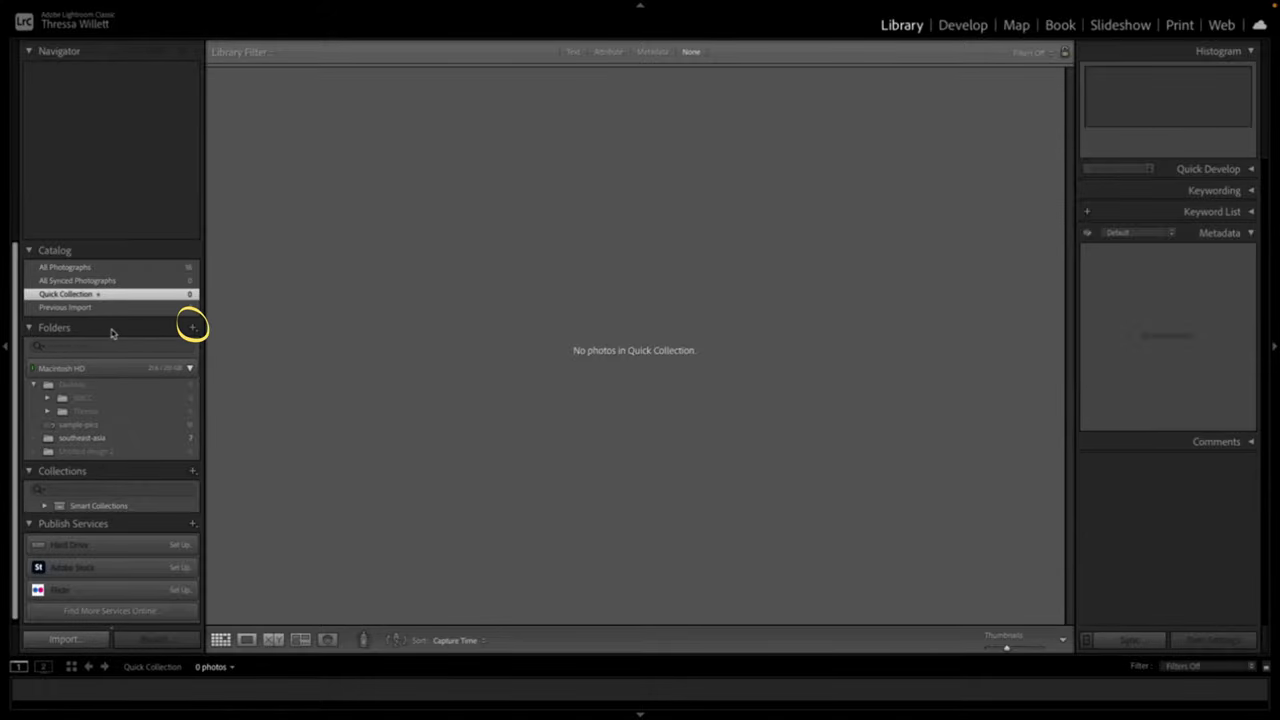
- Add the lightroom-photos folder as the source and import all fourteen photos from it
left_click(193, 328)
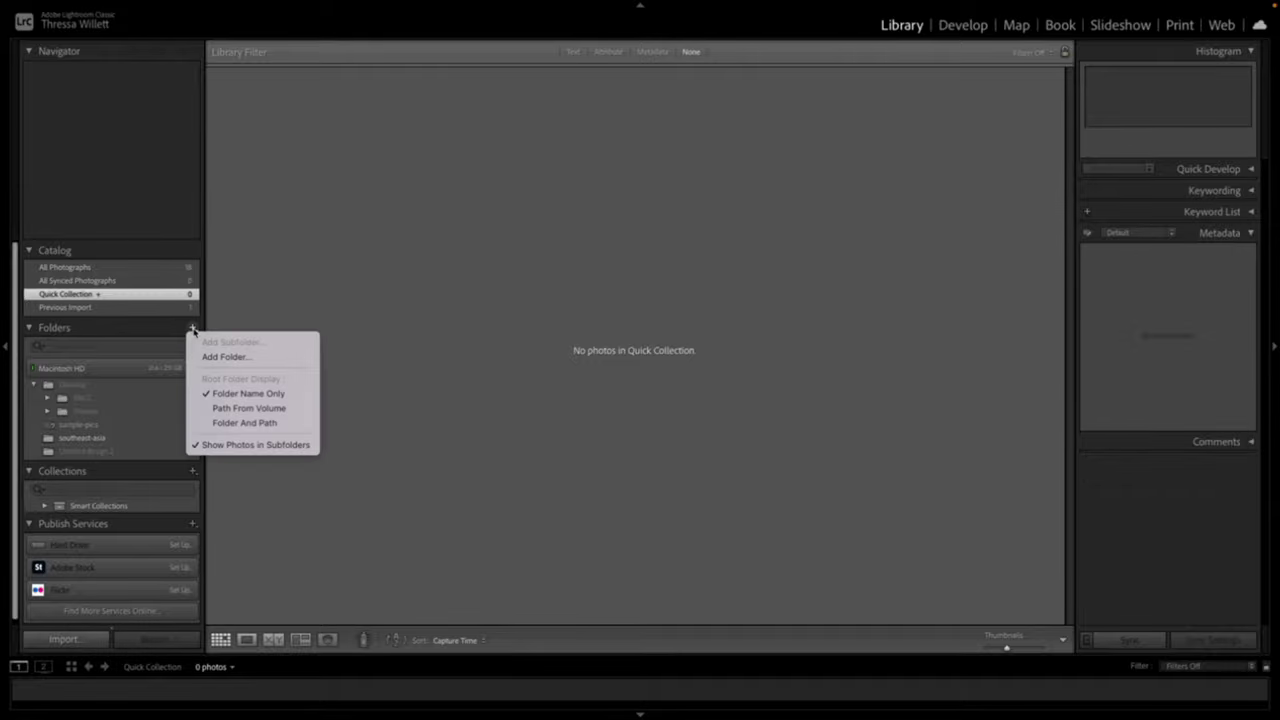
left_click(232, 357)
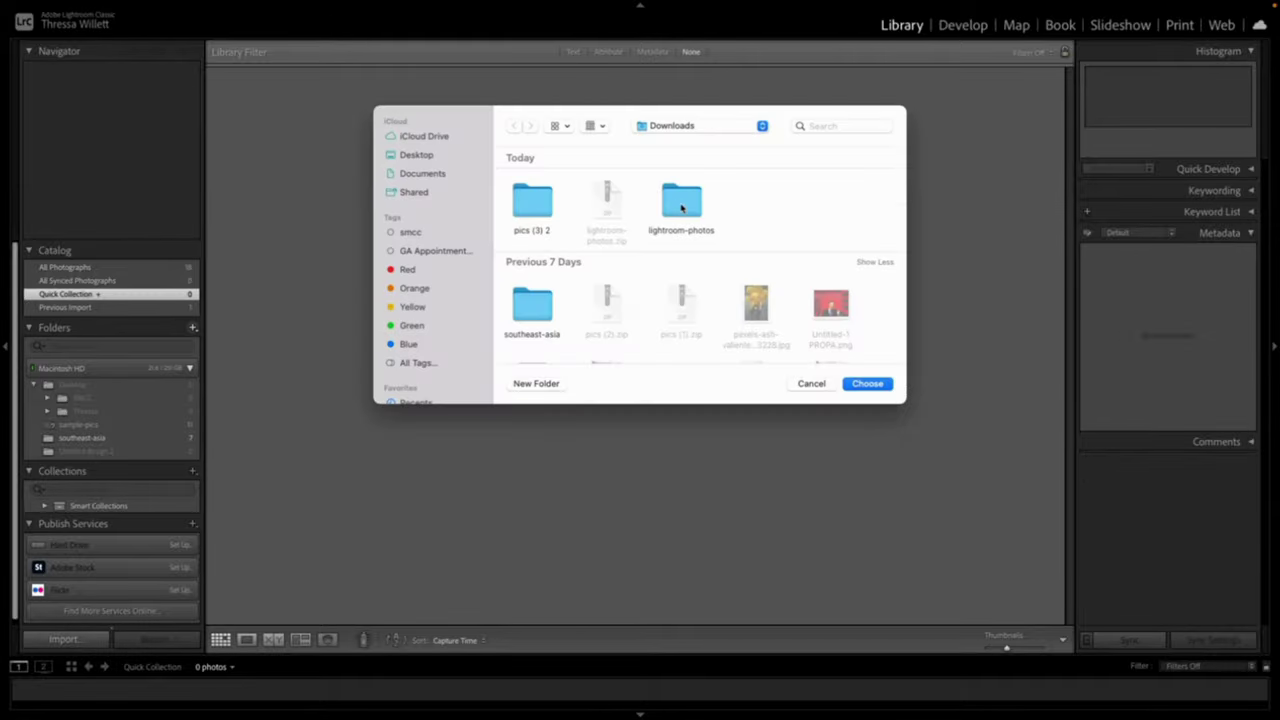
left_click(681, 207)
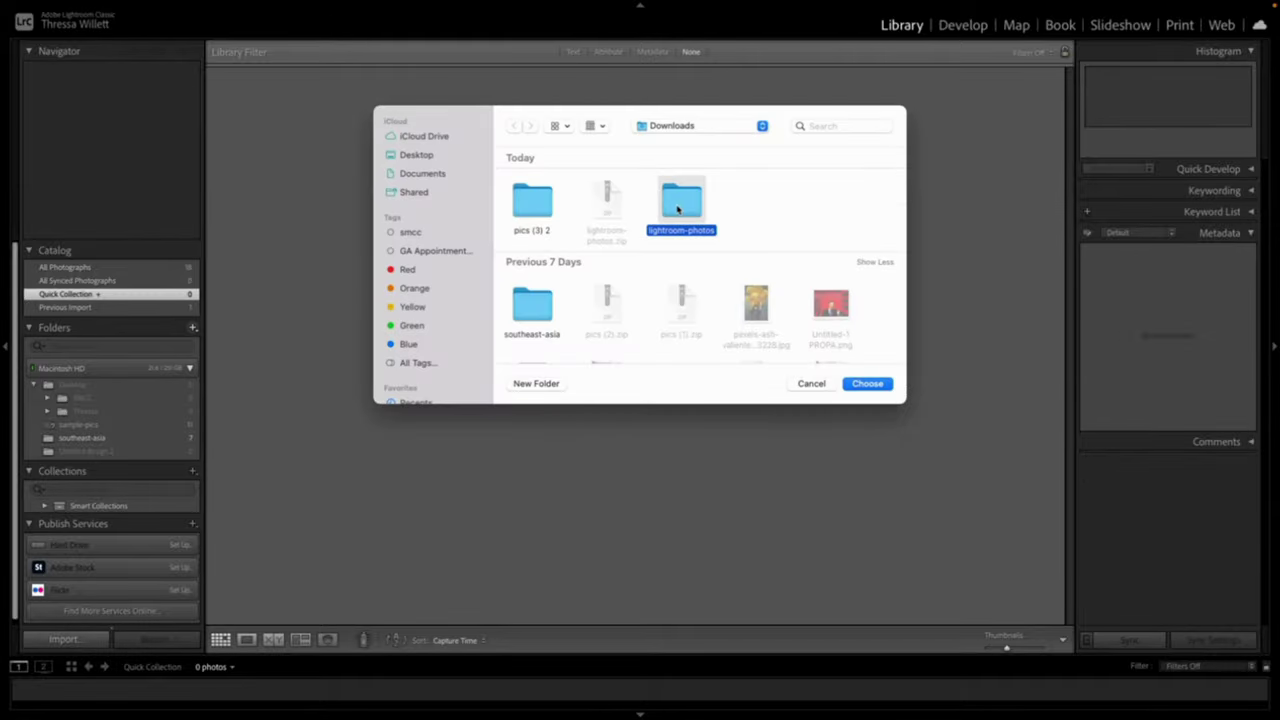
left_click(866, 383)
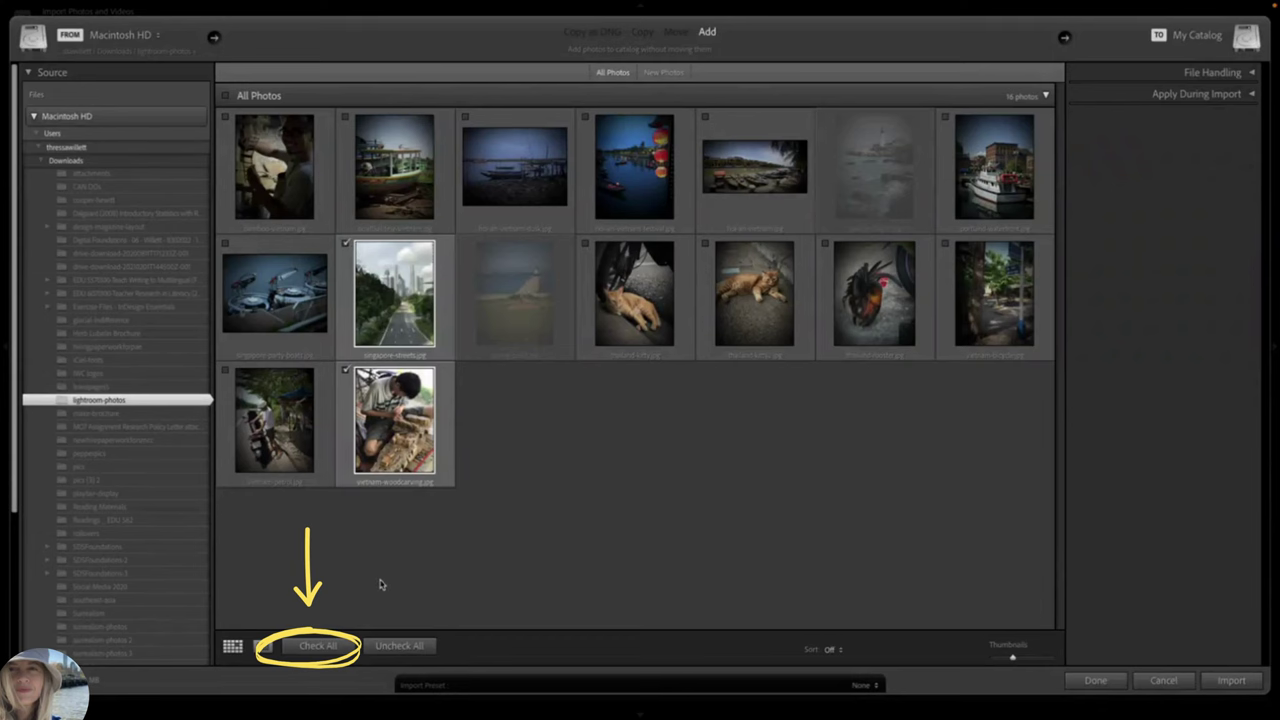
left_click(348, 646)
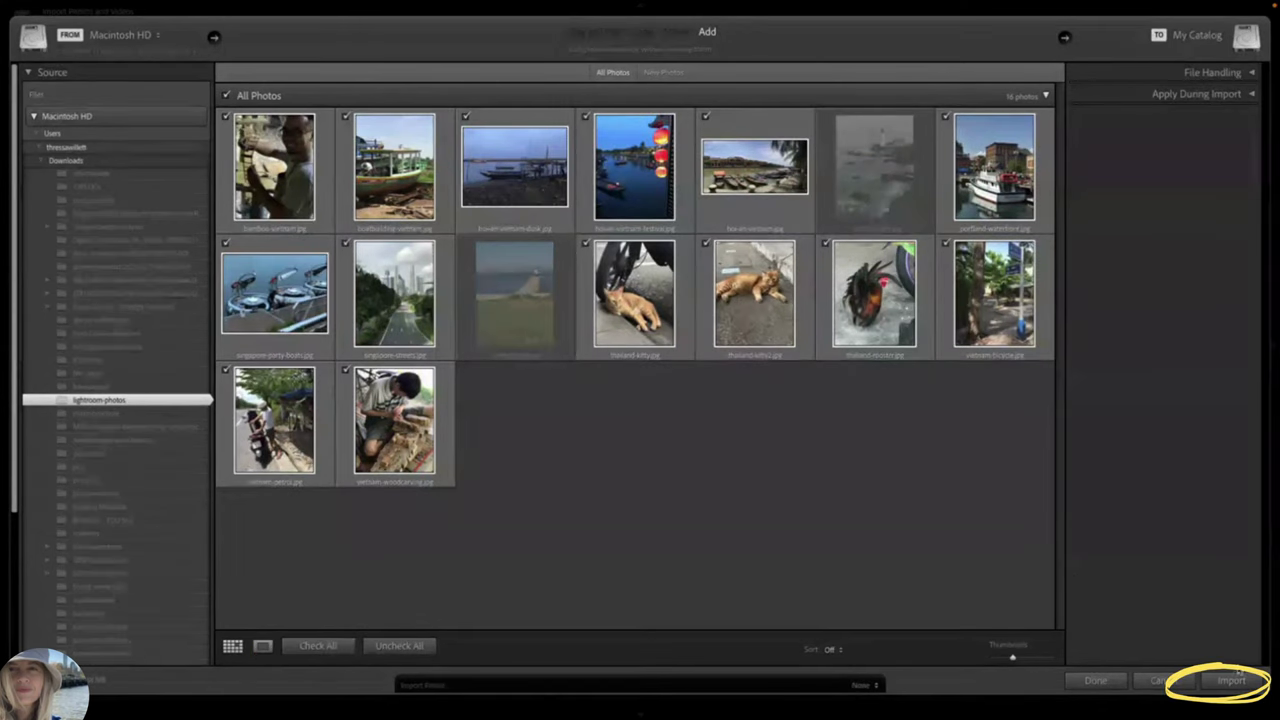
left_click(1231, 681)
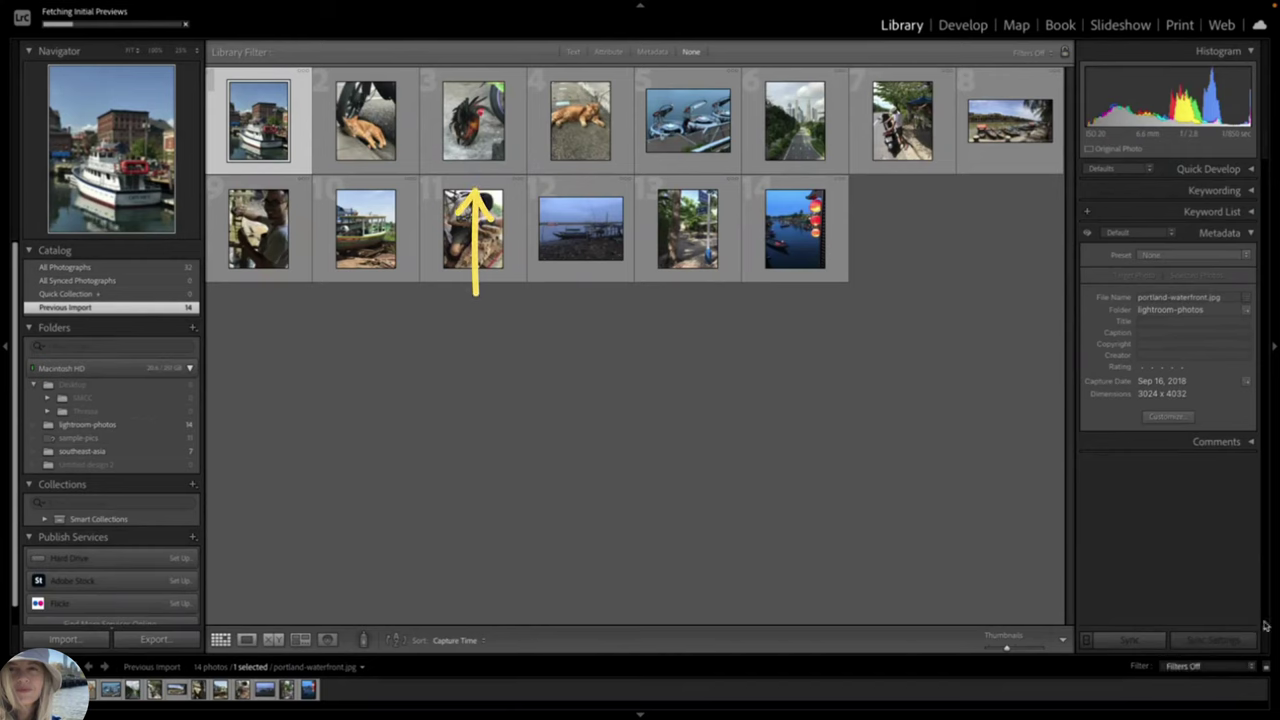
- Select thailand-rooster.jpg in the grid and switch it into the Develop module
left_click(482, 423)
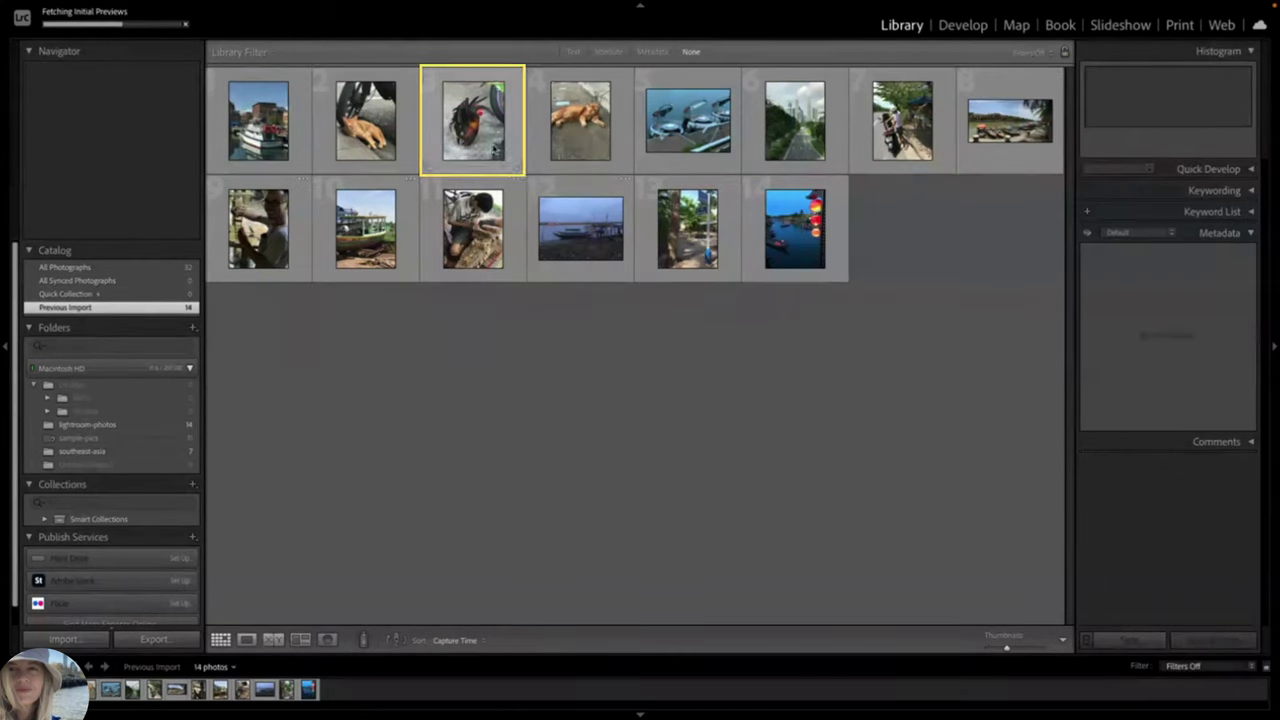
left_click(486, 146)
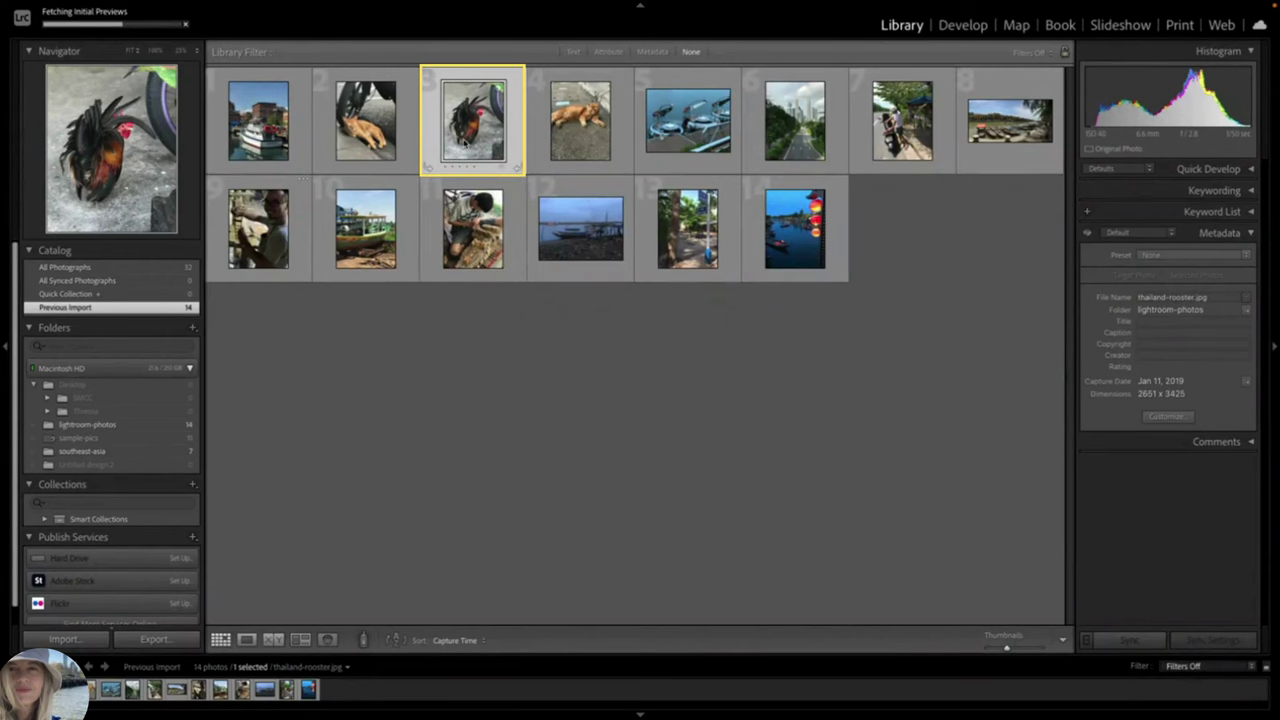
left_click(965, 28)
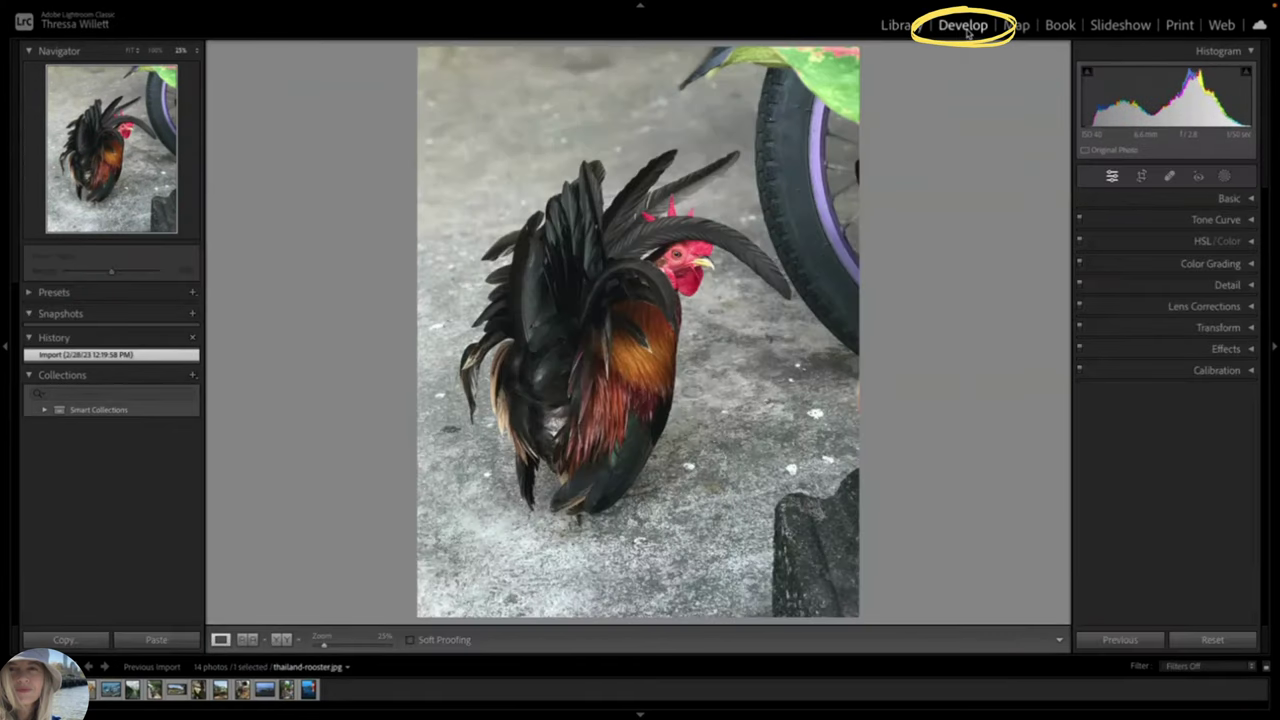
- Sample a neutral grey spot for white balance, then fine-tune to Temp -3 and Tint +10
left_click(1250, 200)
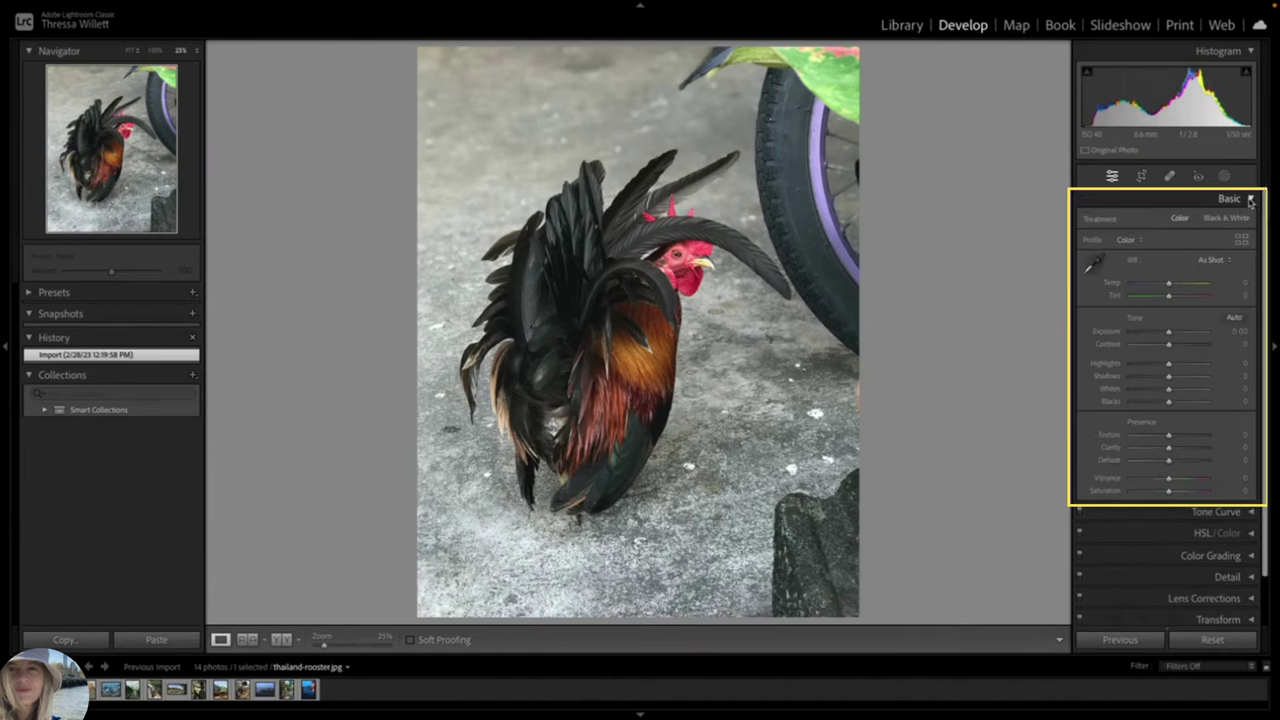
left_click(1094, 266)
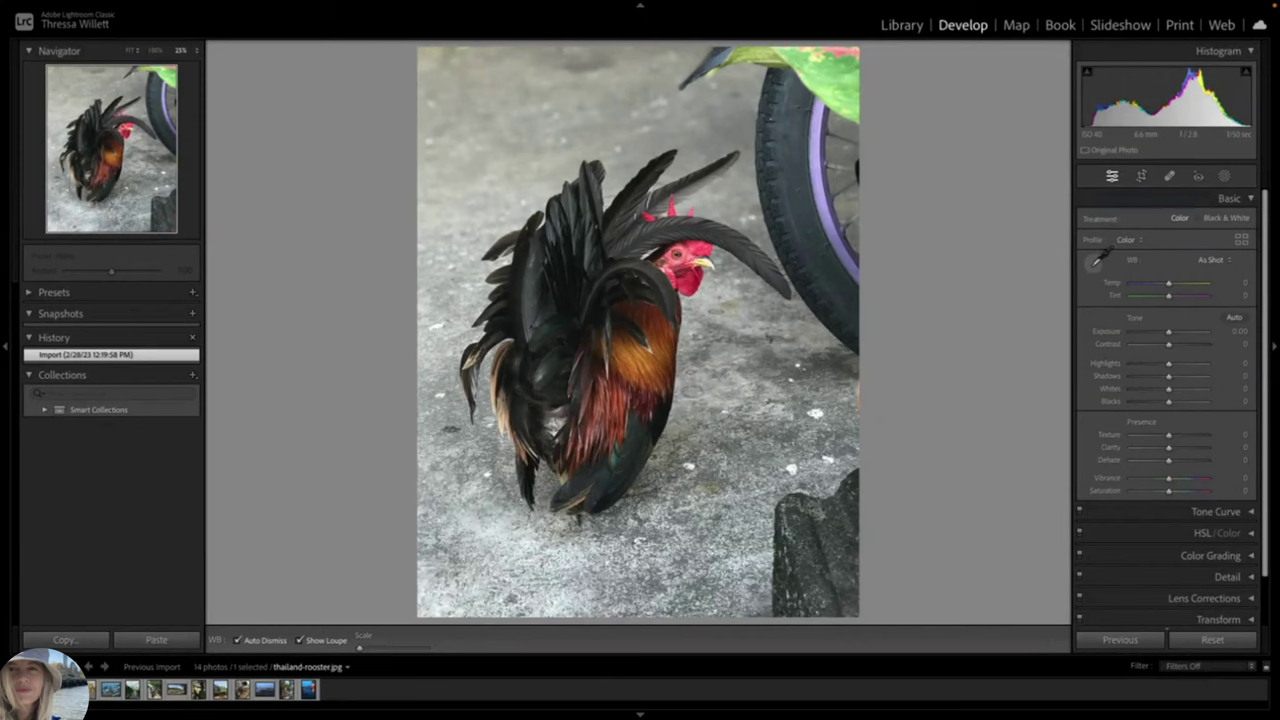
left_click(1094, 260)
left_click(1094, 262)
left_click(718, 257)
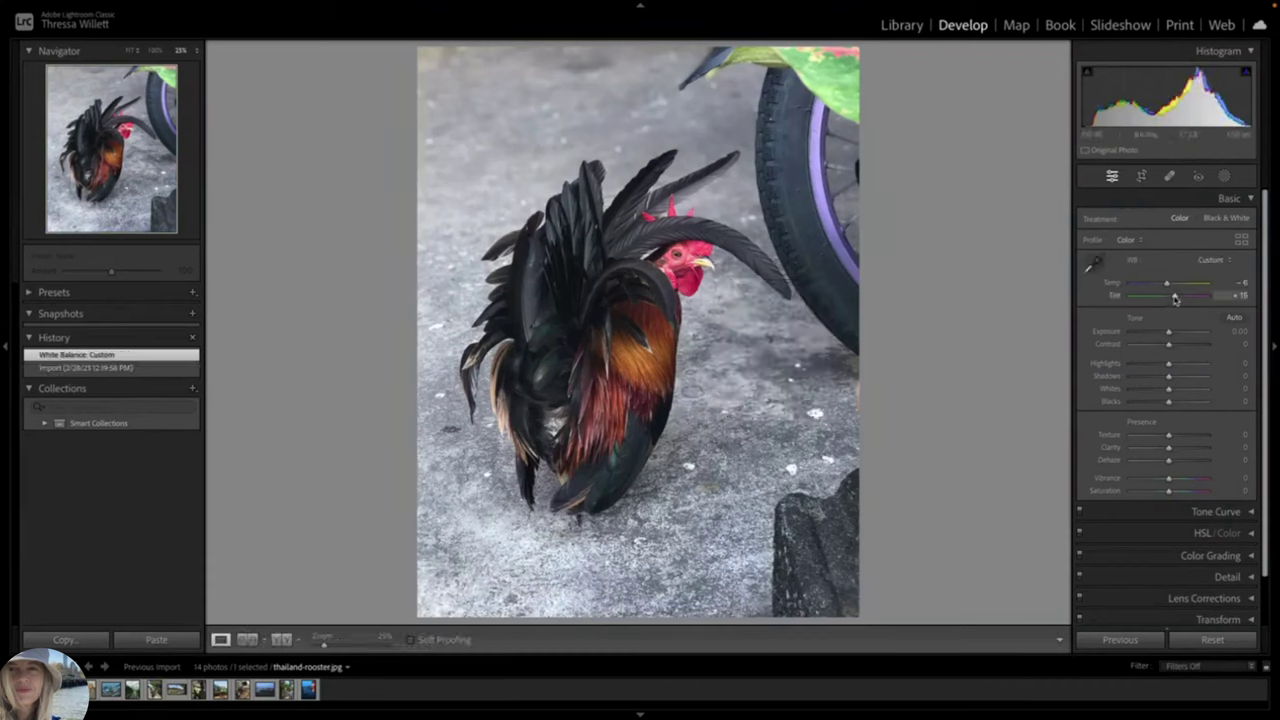
left_click_drag(1167, 286, 1167, 287)
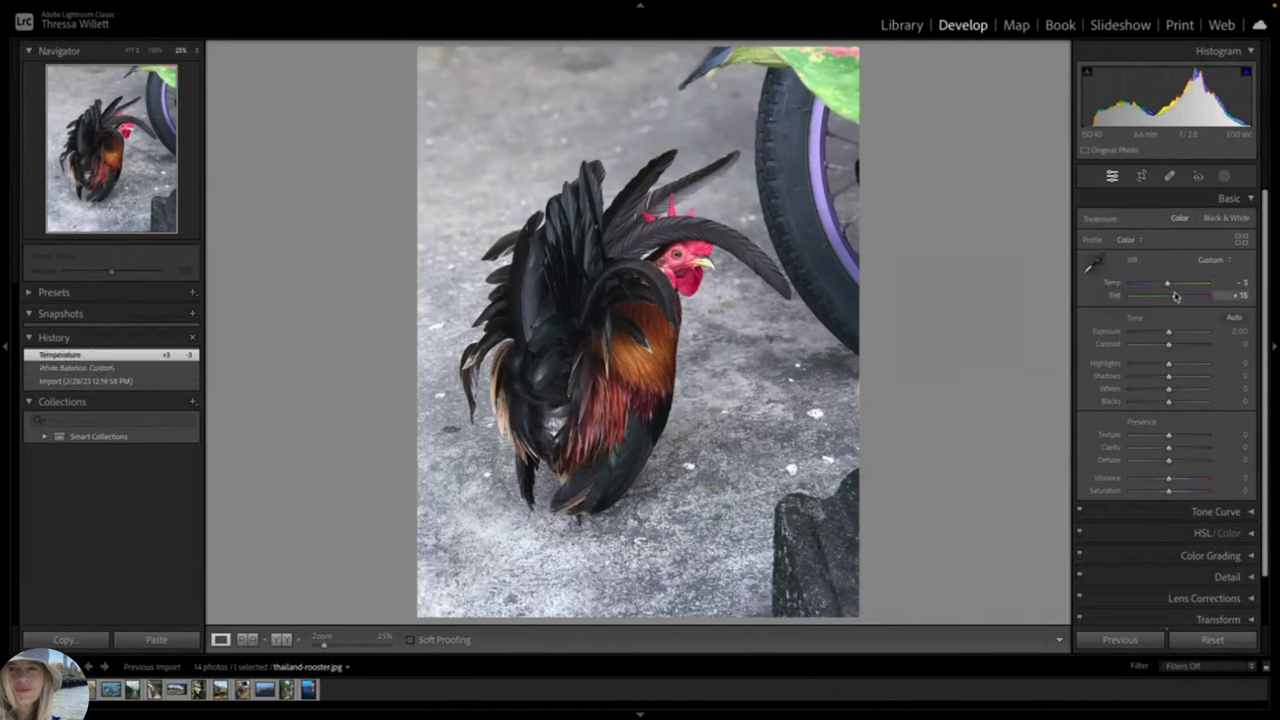
left_click_drag(1175, 298, 1173, 298)
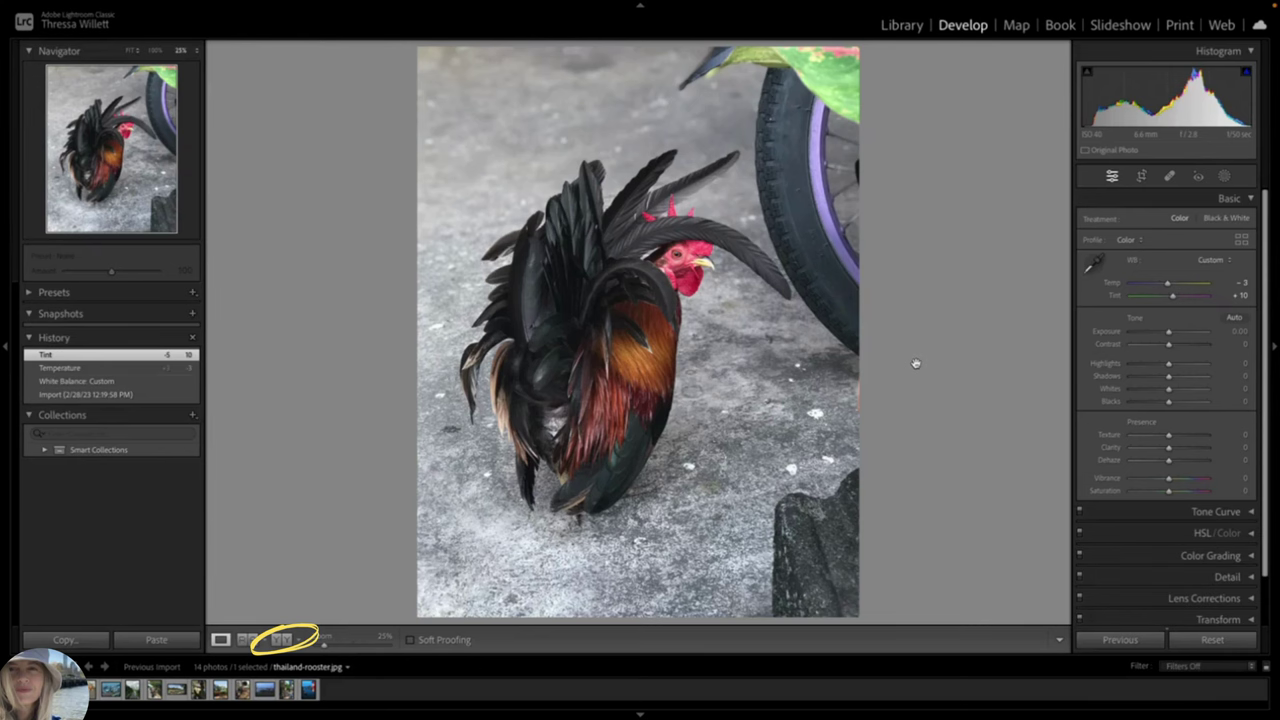
- Compare before and after side by side, then drag Exposure down toward -1.80
key("y")
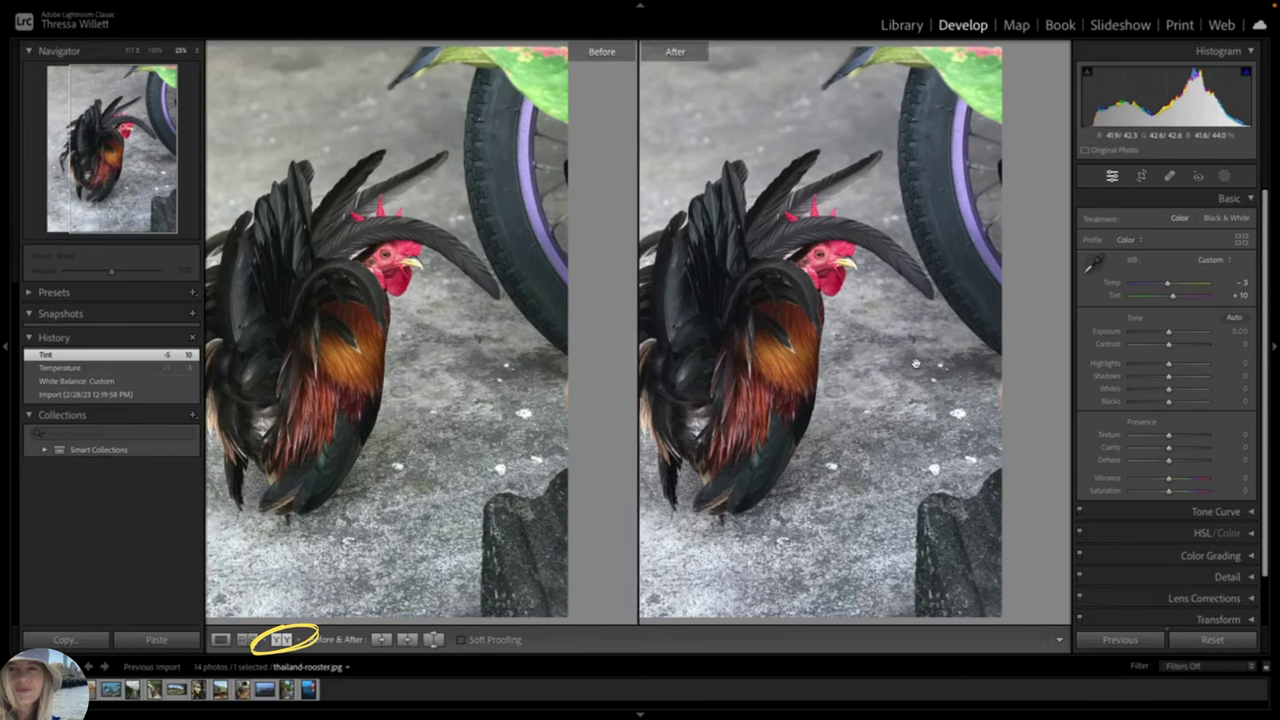
left_click_drag(743, 348, 806, 346)
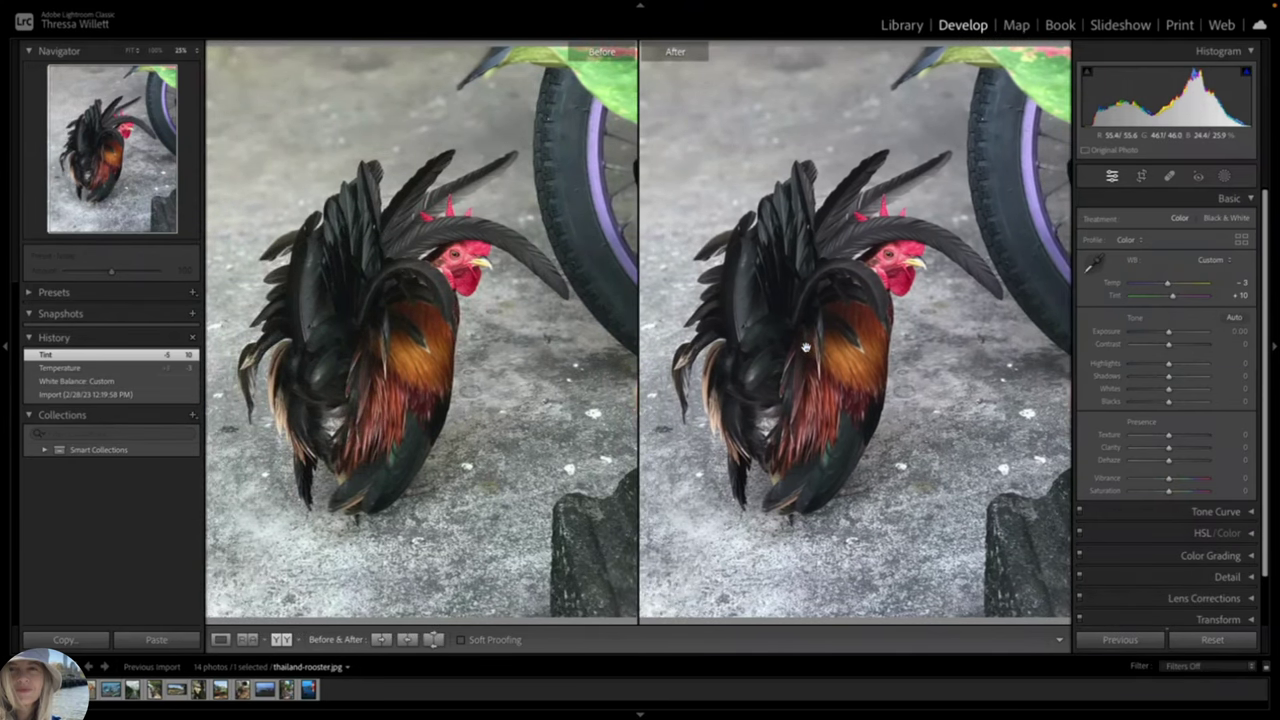
key("y")
left_click_drag(1168, 331, 1120, 347)
- Reset Exposure, Contrast, Highlights and Shadows to 0 after testing Highlights
double_click(1155, 333)
double_click(1130, 345)
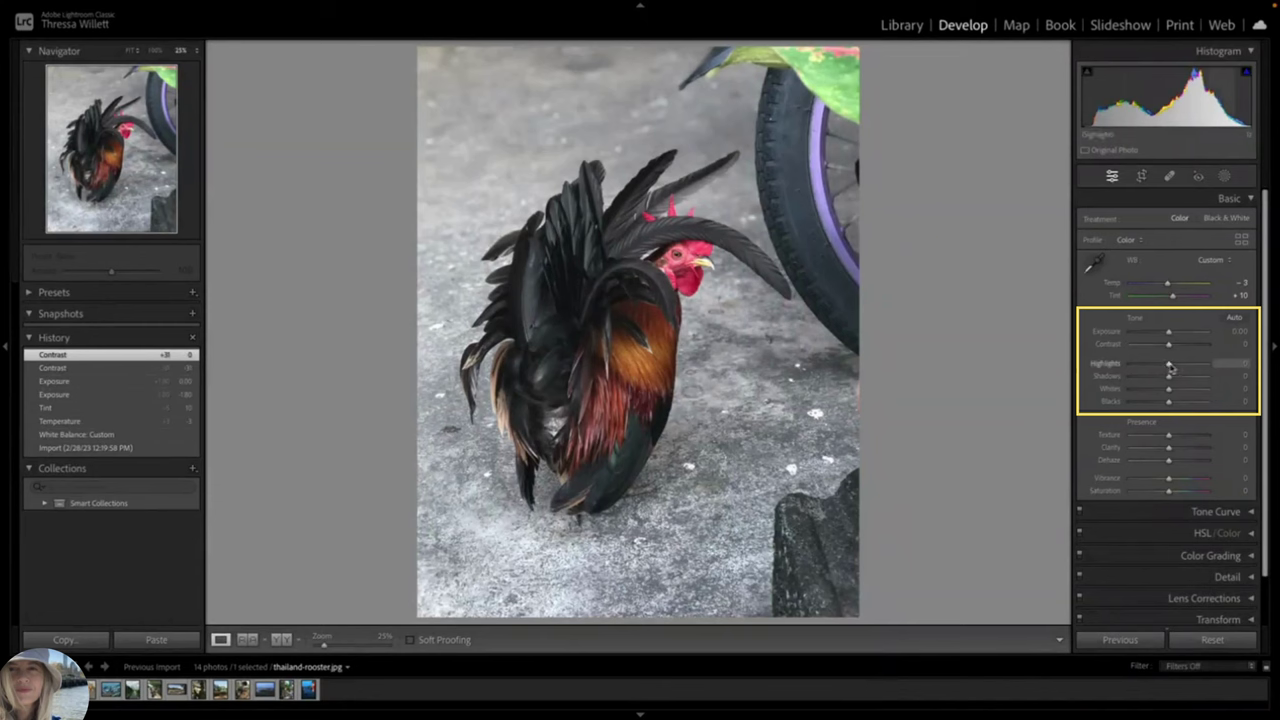
left_click_drag(1170, 367, 1130, 375)
double_click(1168, 366)
double_click(1148, 376)
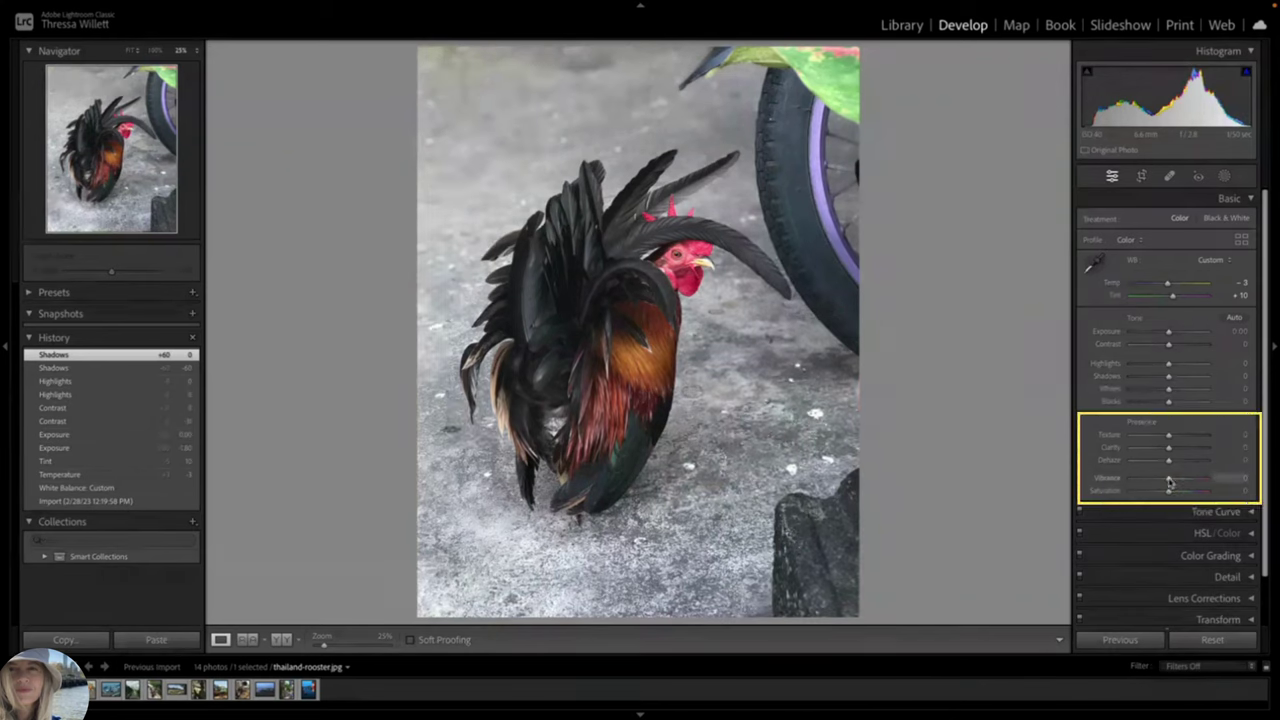
- Try Vibrance around +79 and Saturation, reset Saturation to 0, and raise Highlights to +17
left_click_drag(1169, 482, 1113, 508)
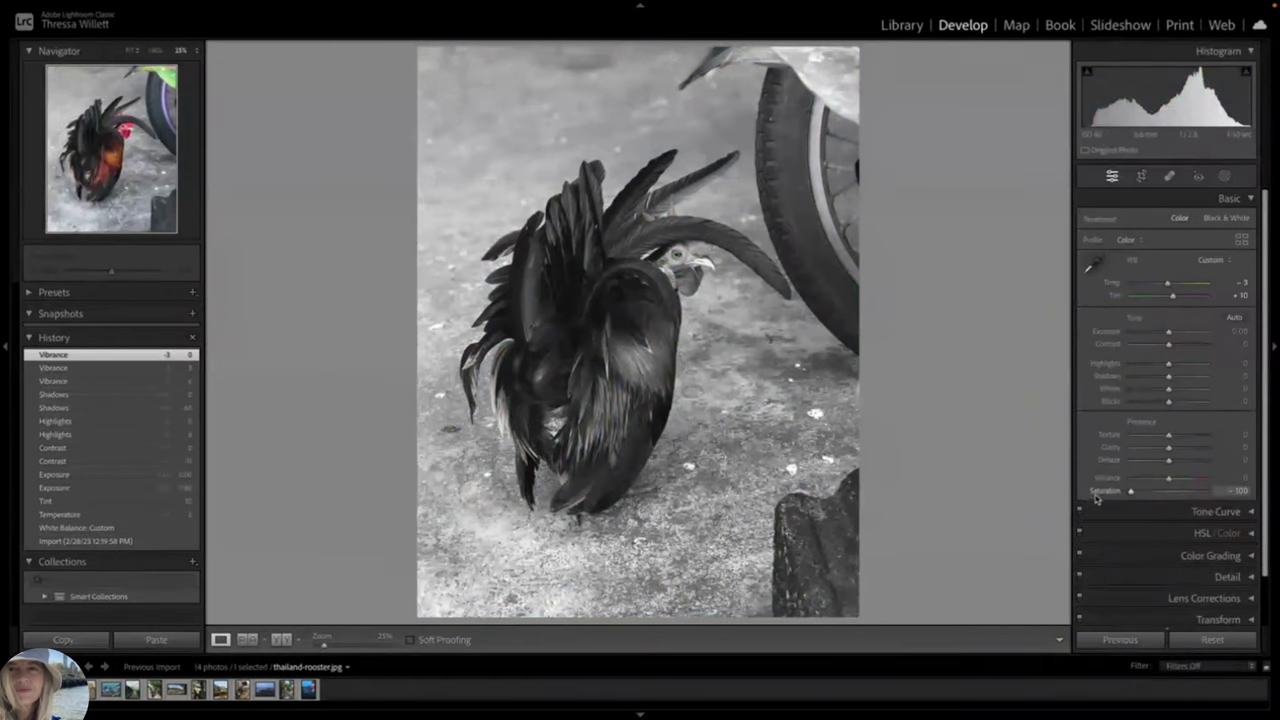
left_click_drag(1093, 496, 1133, 497)
double_click(1133, 493)
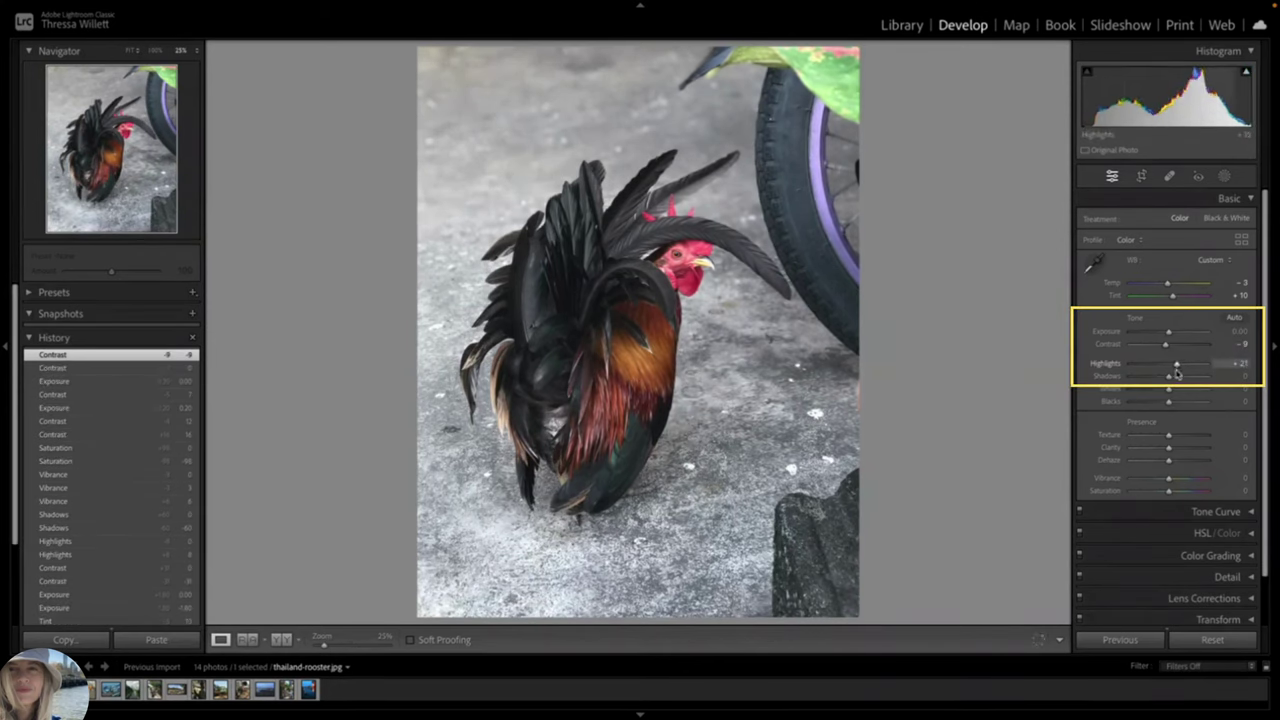
mouse_move(1171, 373)
left_mouse_down()
mouse_move(1158, 378)
mouse_move(1177, 363)
left_mouse_up()
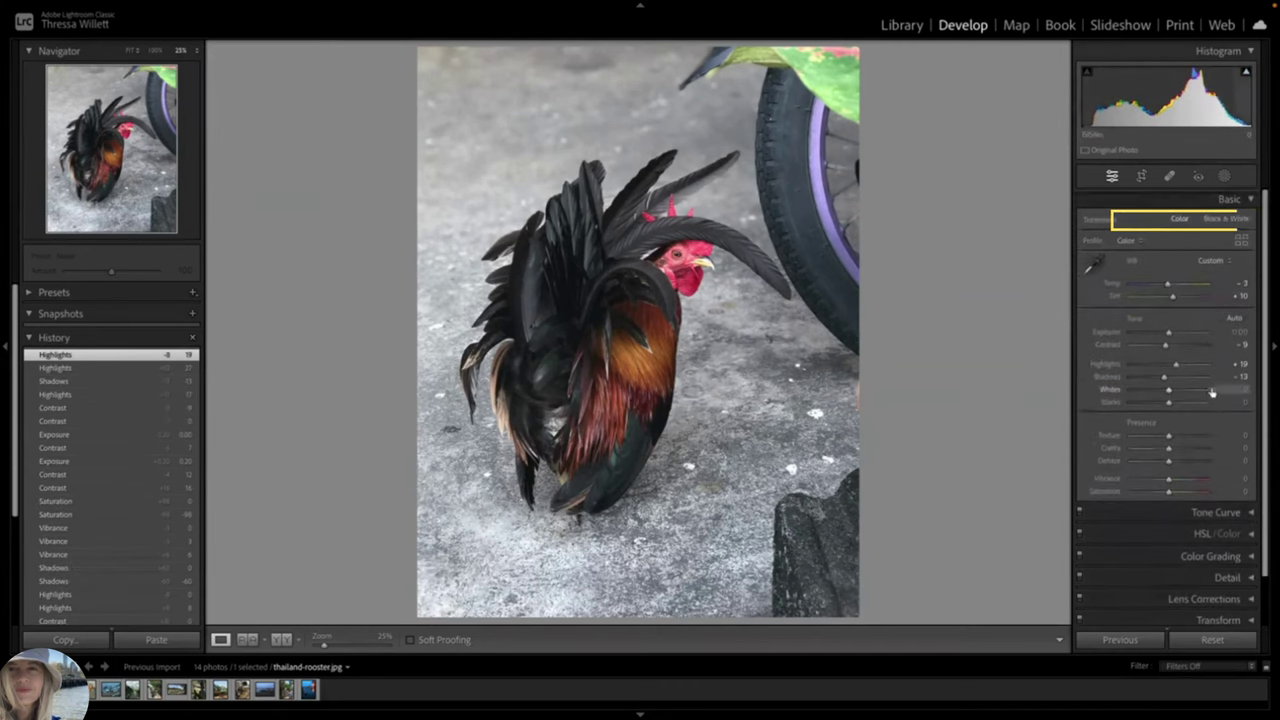
- Preview the Tone Curve's red, green and blue channels, then return to RGB and collapse the panel
left_click(1252, 199)
left_click(1251, 221)
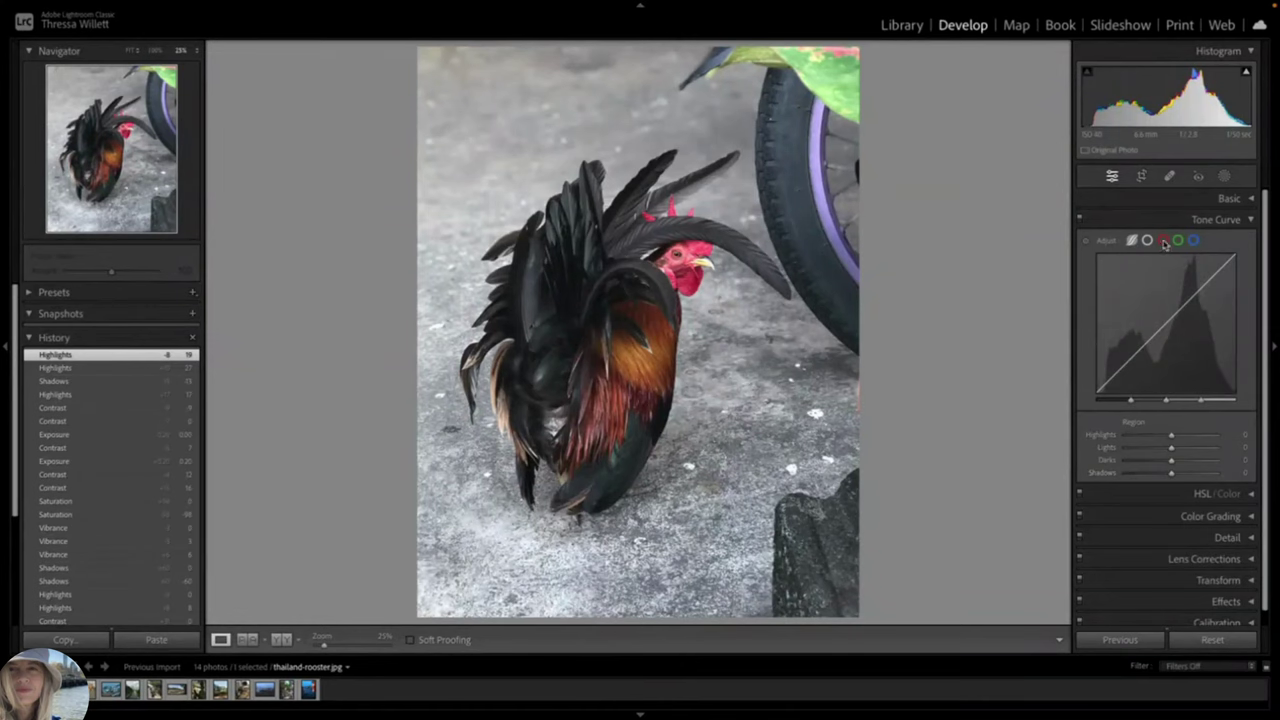
left_click(1164, 241)
left_click(1180, 241)
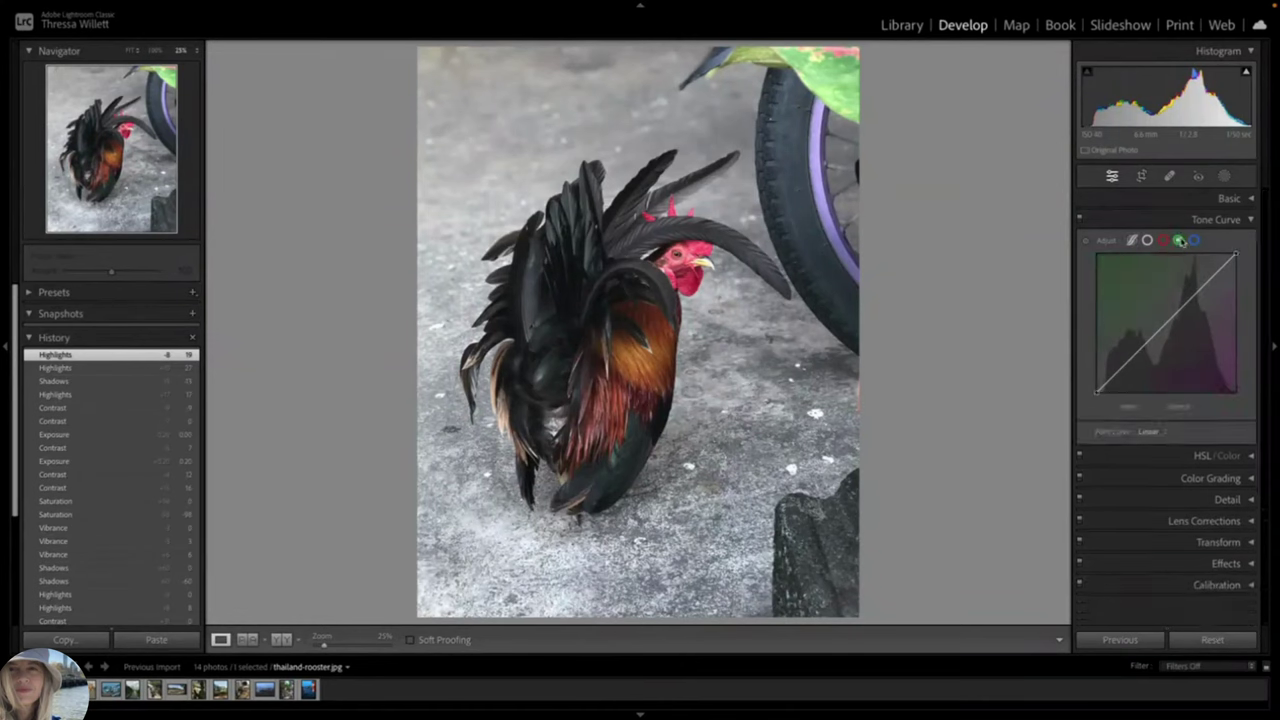
left_click(1195, 241)
left_click(1180, 241)
left_click(1164, 241)
left_click(1147, 241)
left_click(1253, 220)
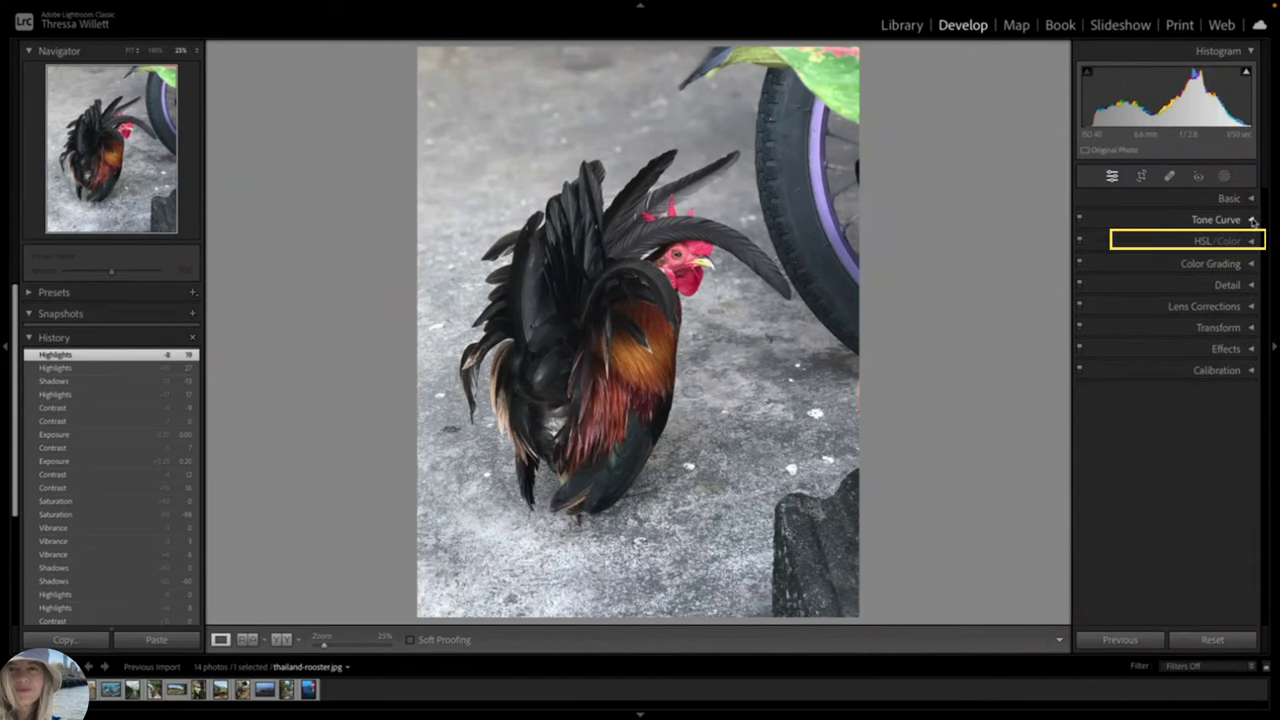
- Shift the HSL Red hue to -15 so the comb turns orange-red, then collapse the panel
left_click(1251, 241)
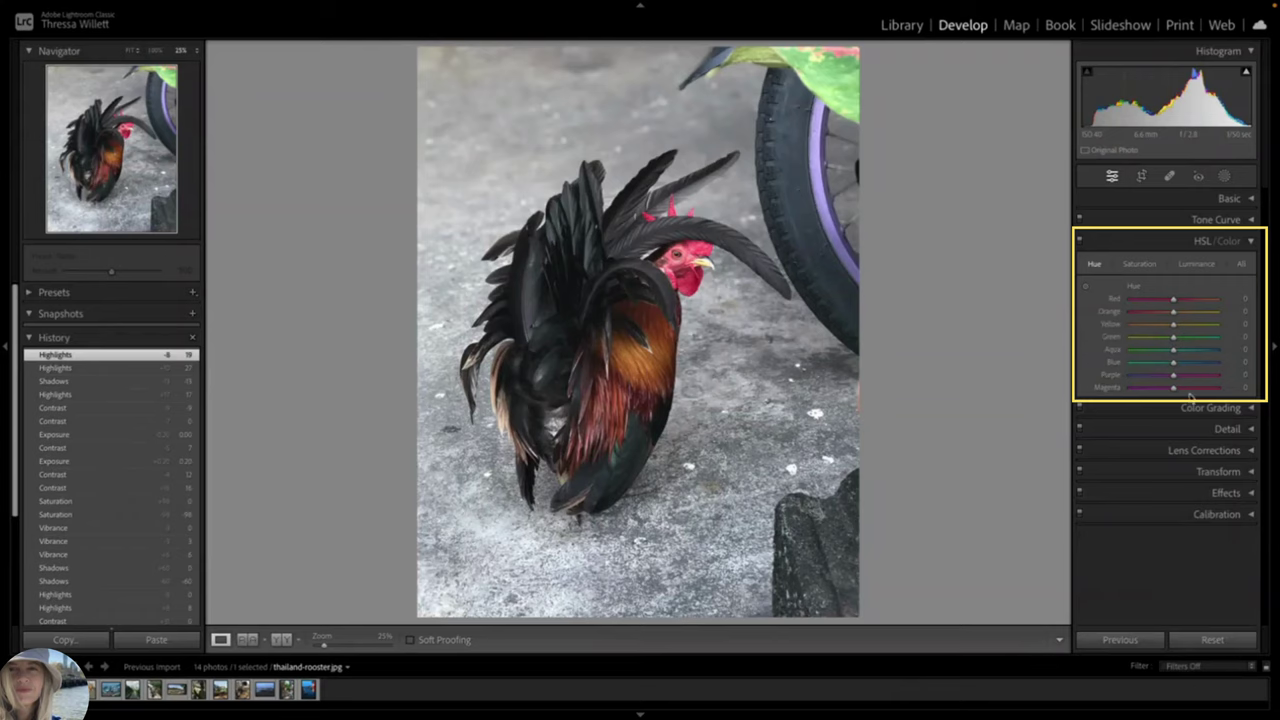
double_click(1176, 302)
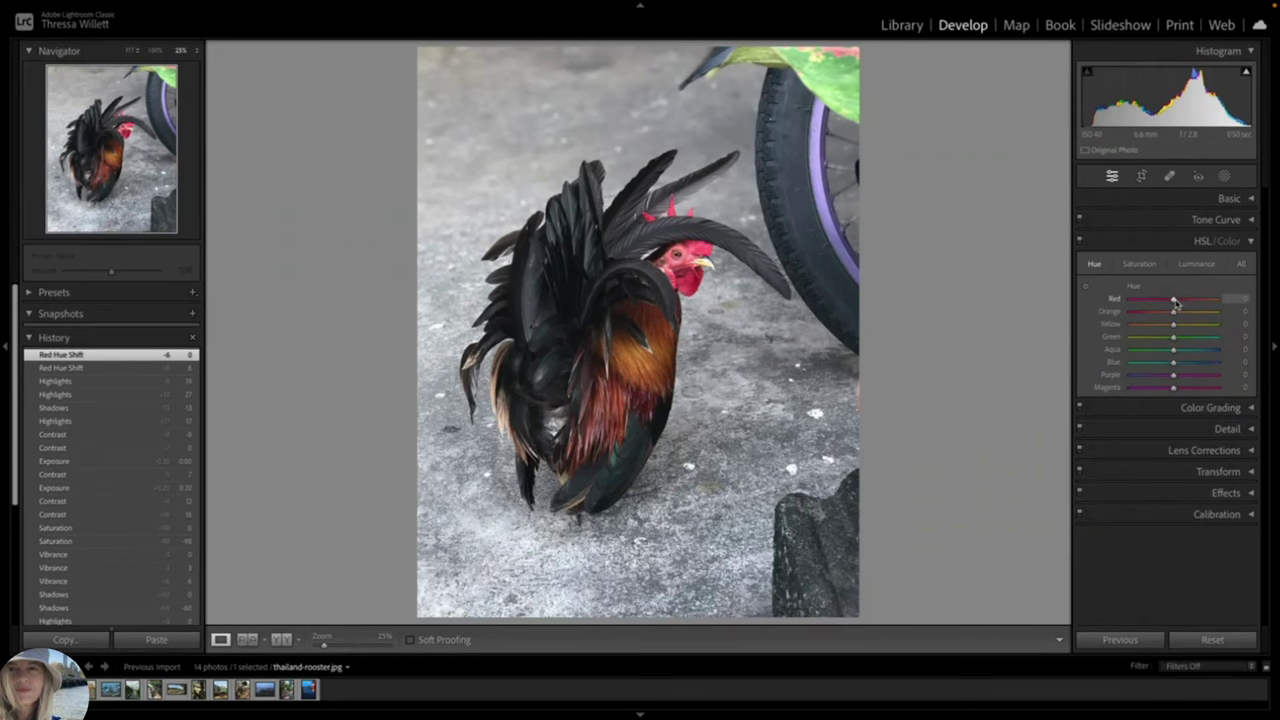
left_click_drag(1176, 303, 1156, 351)
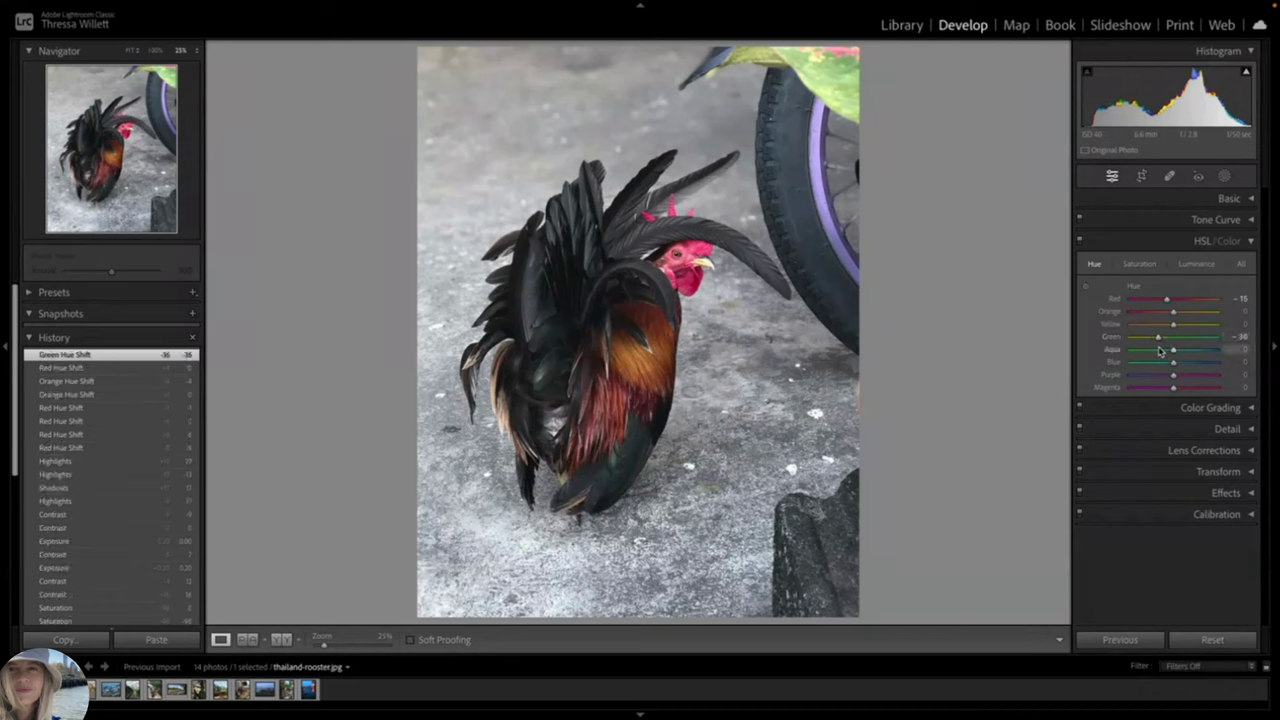
left_click(1250, 241)
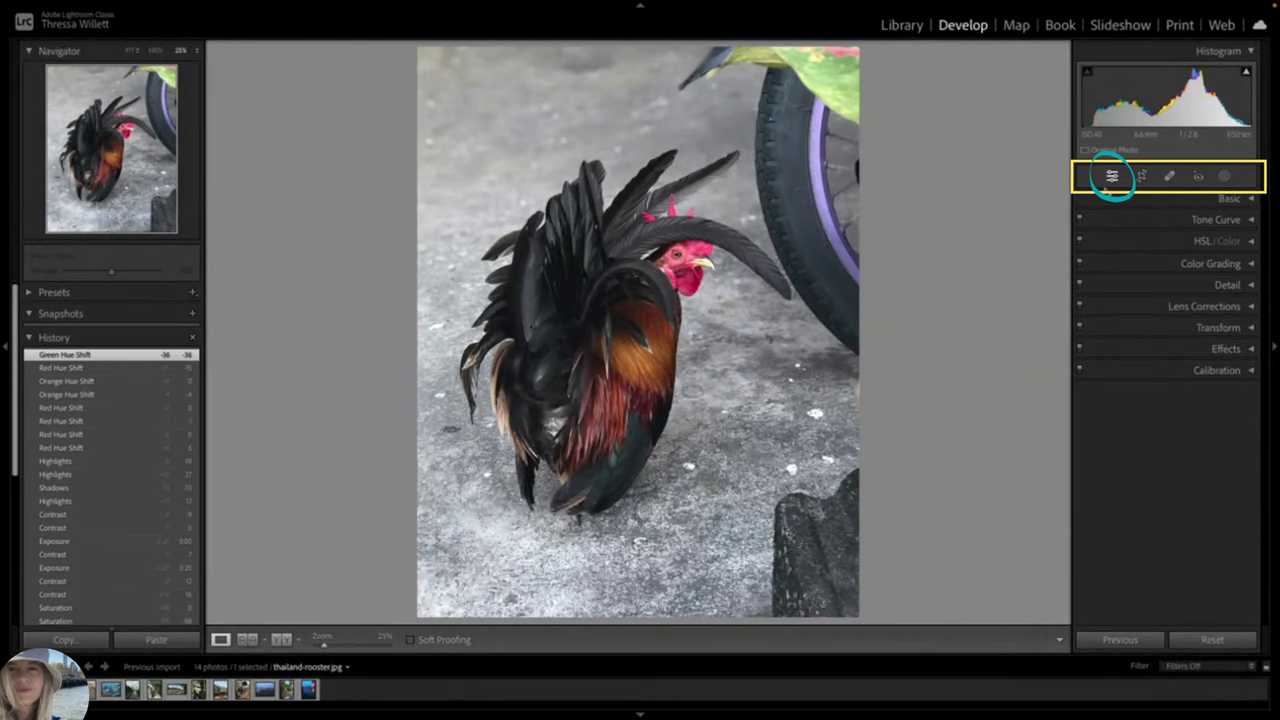
- Set up the Healing tool in Heal mode at Size 76 with the photo zoomed to 50%
key("q")
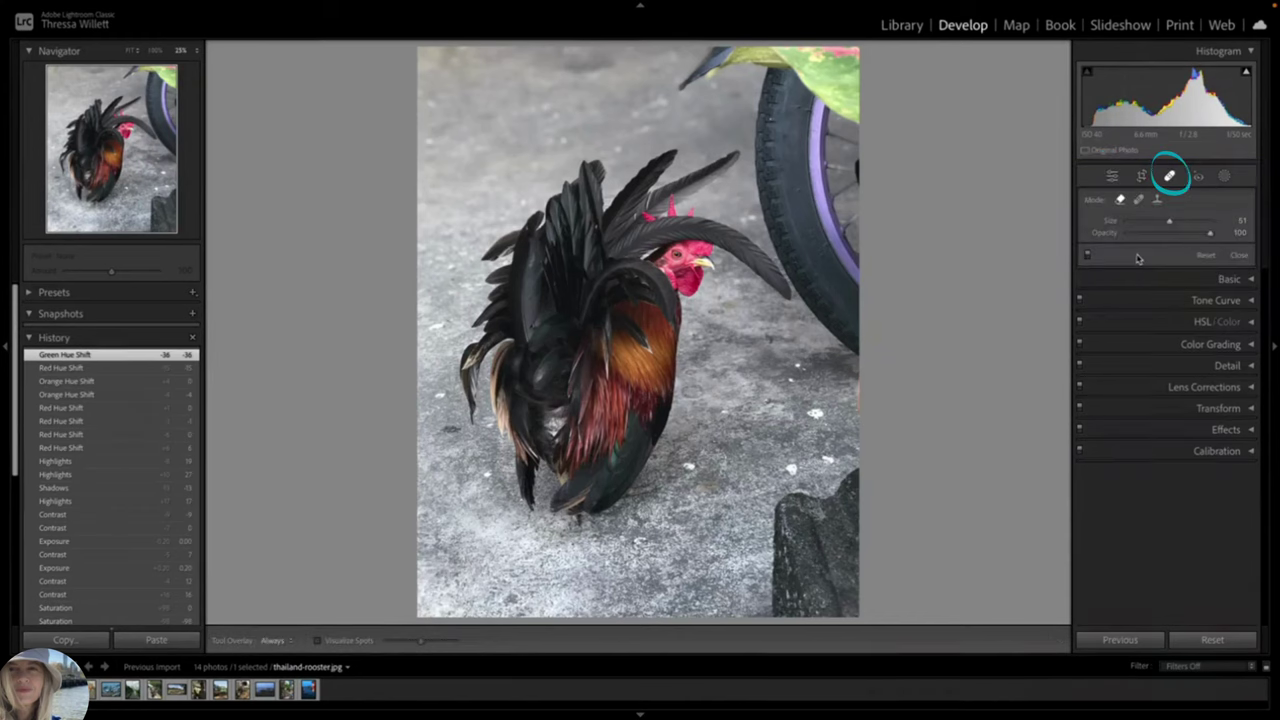
left_click(1121, 200)
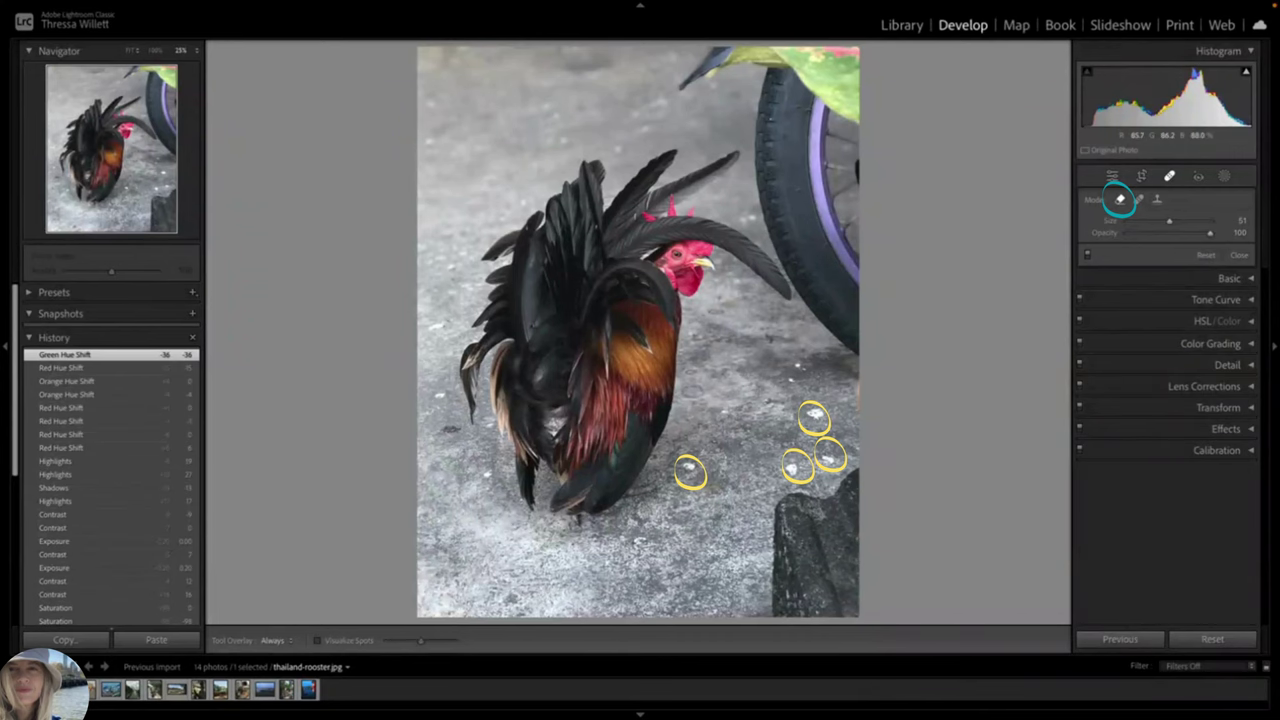
key("q")
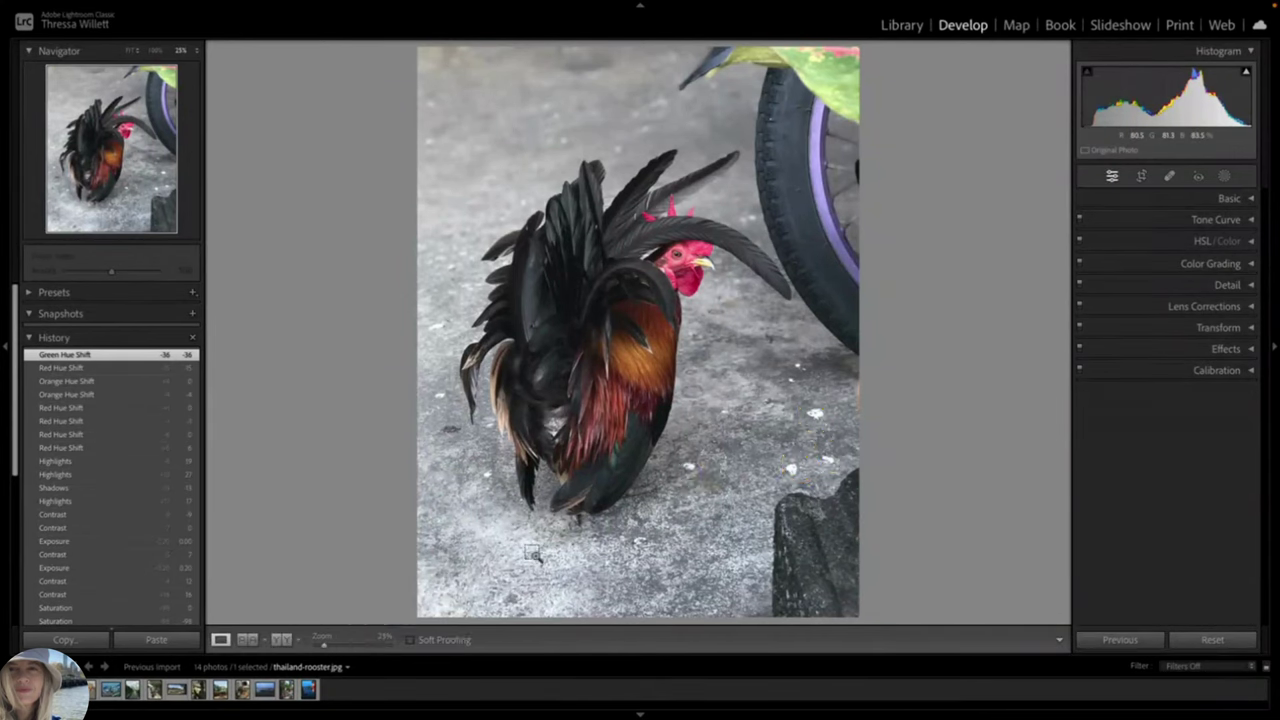
key("ctrl+equal")
key("ctrl+equal")
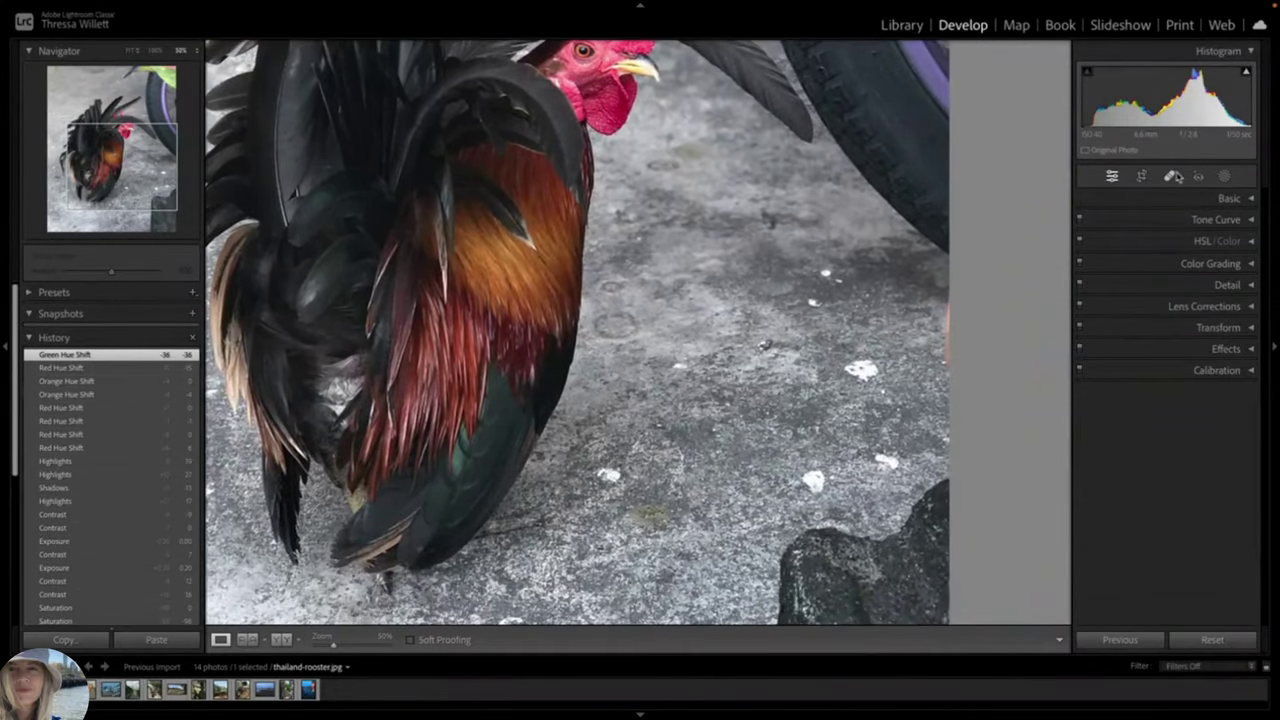
left_click(1173, 176)
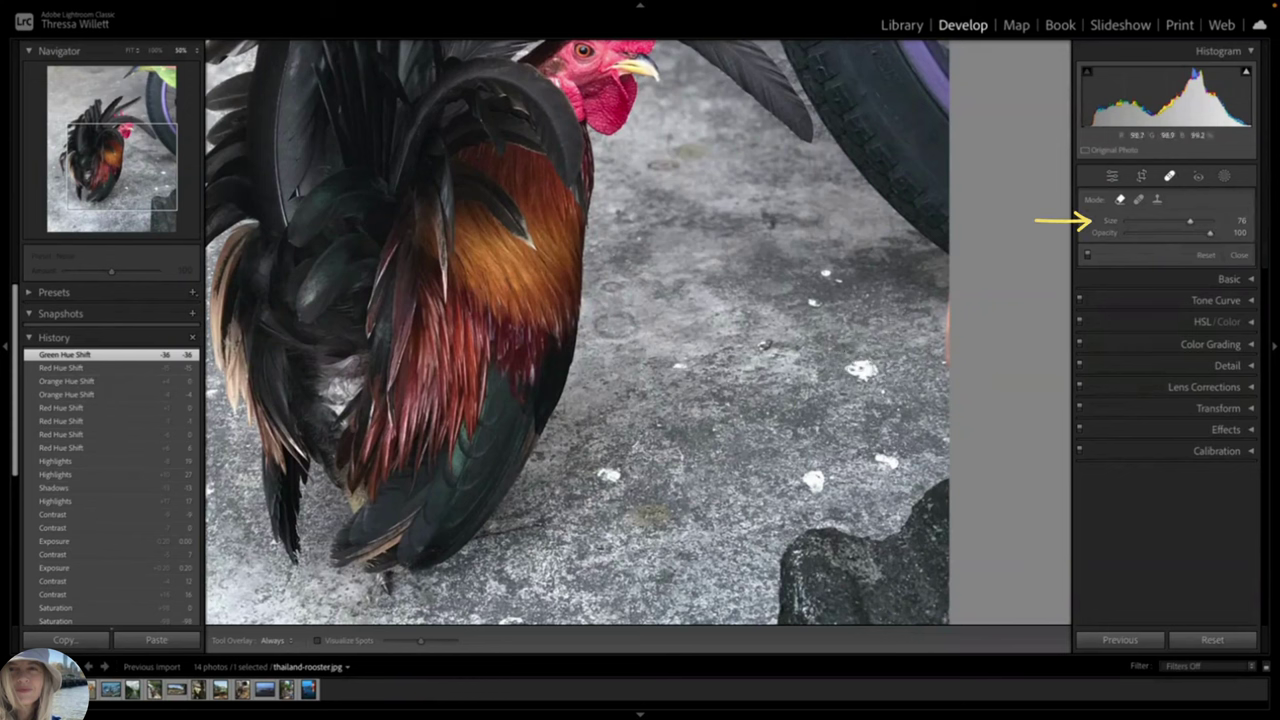
- Heal the four white ground specks around the rooster, then zoom out to review the heal spots
left_click(860, 370)
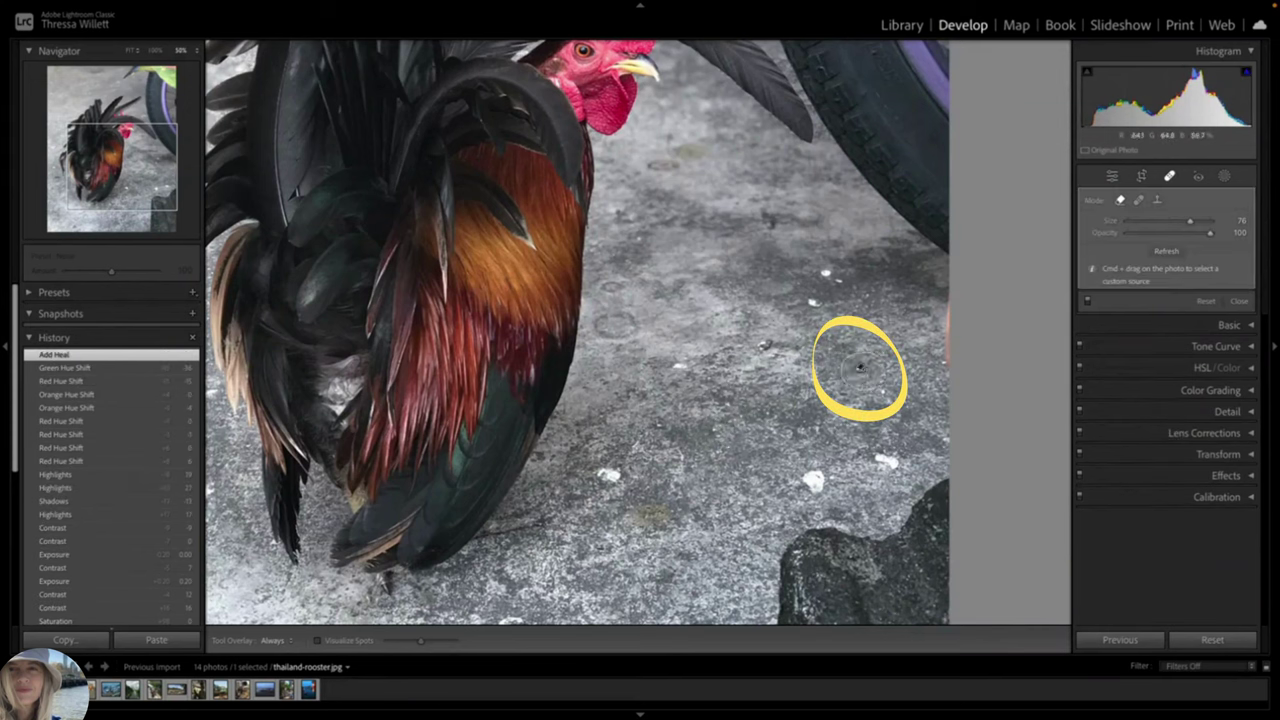
left_click(886, 461)
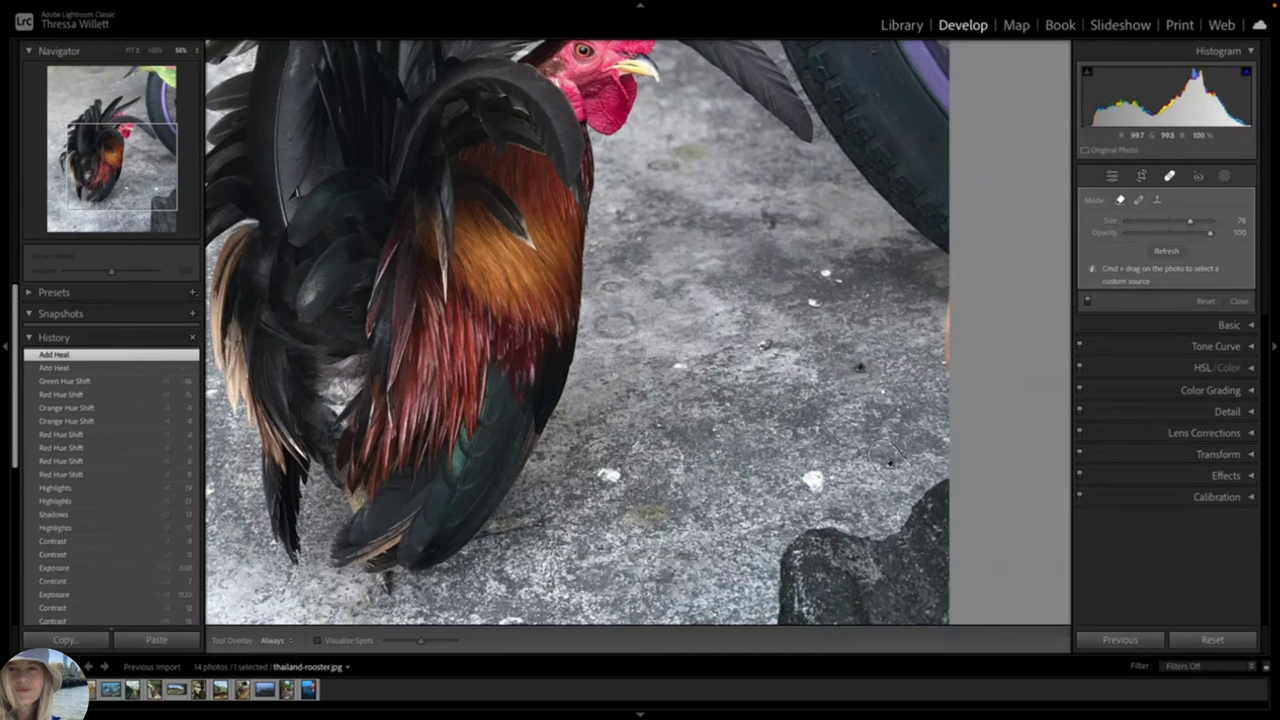
left_click(814, 480)
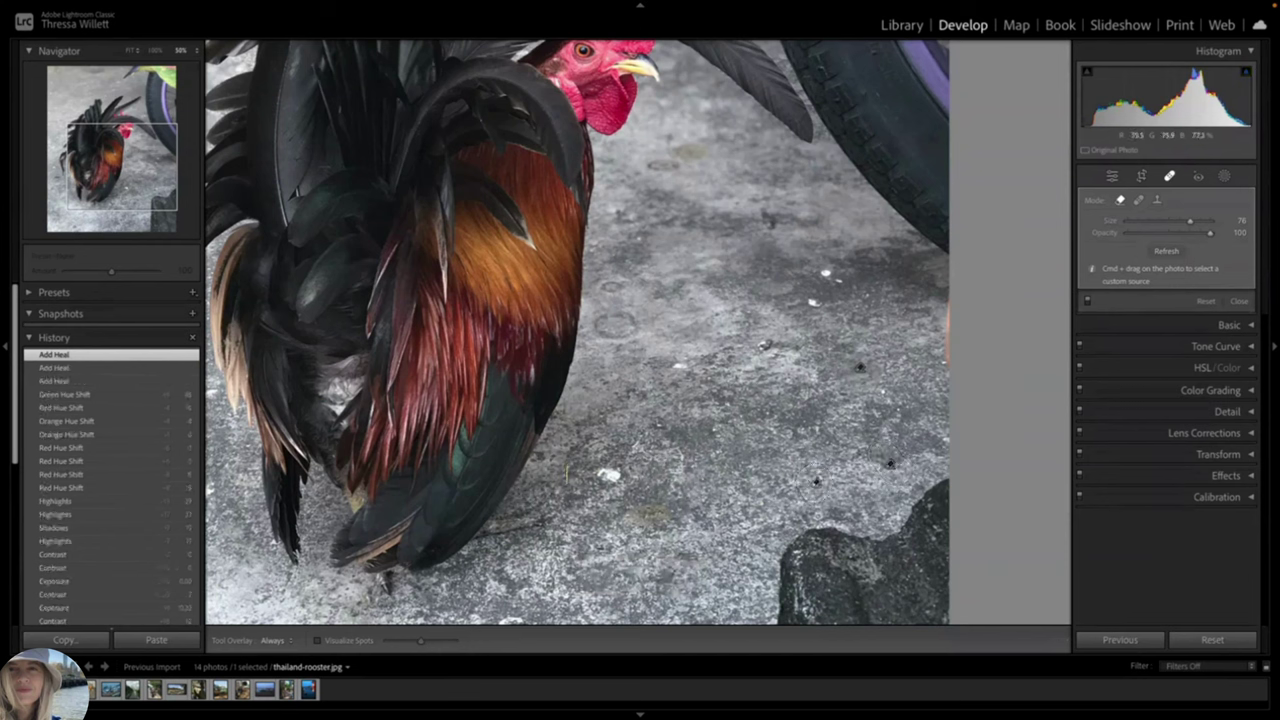
left_click(608, 476)
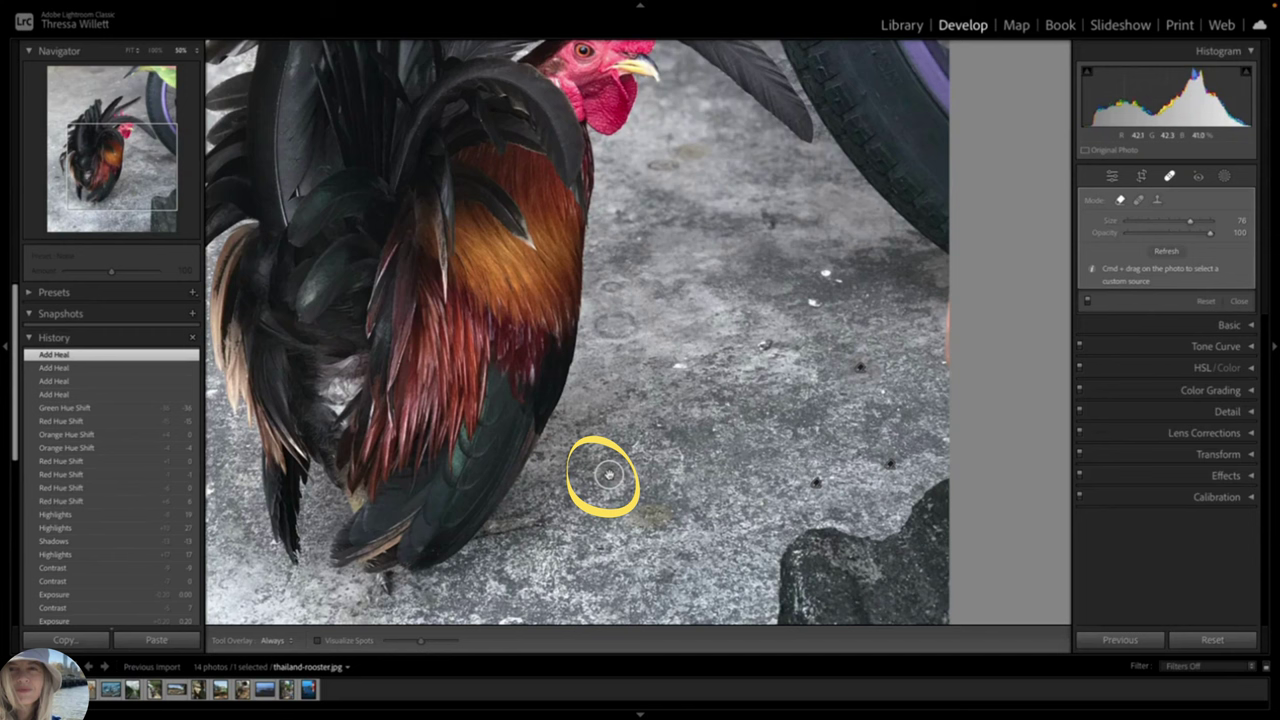
left_click(1112, 177)
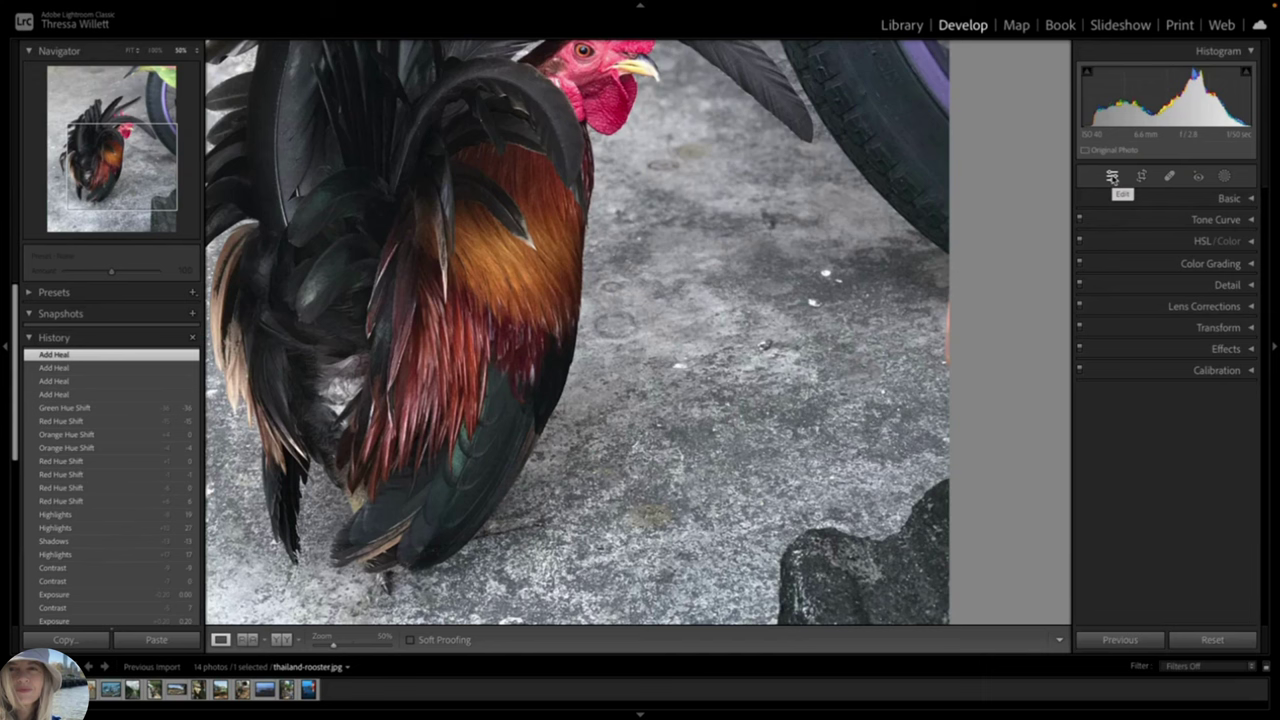
key("ctrl+minus")
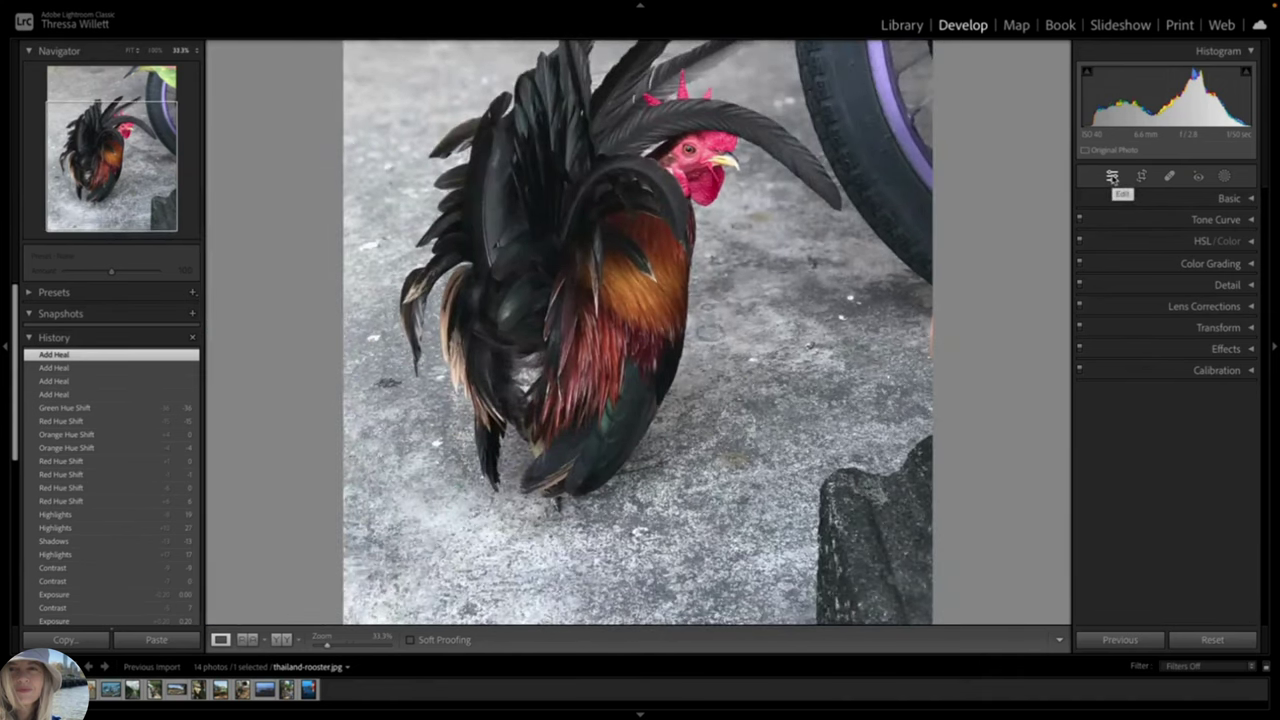
key("ctrl+minus")
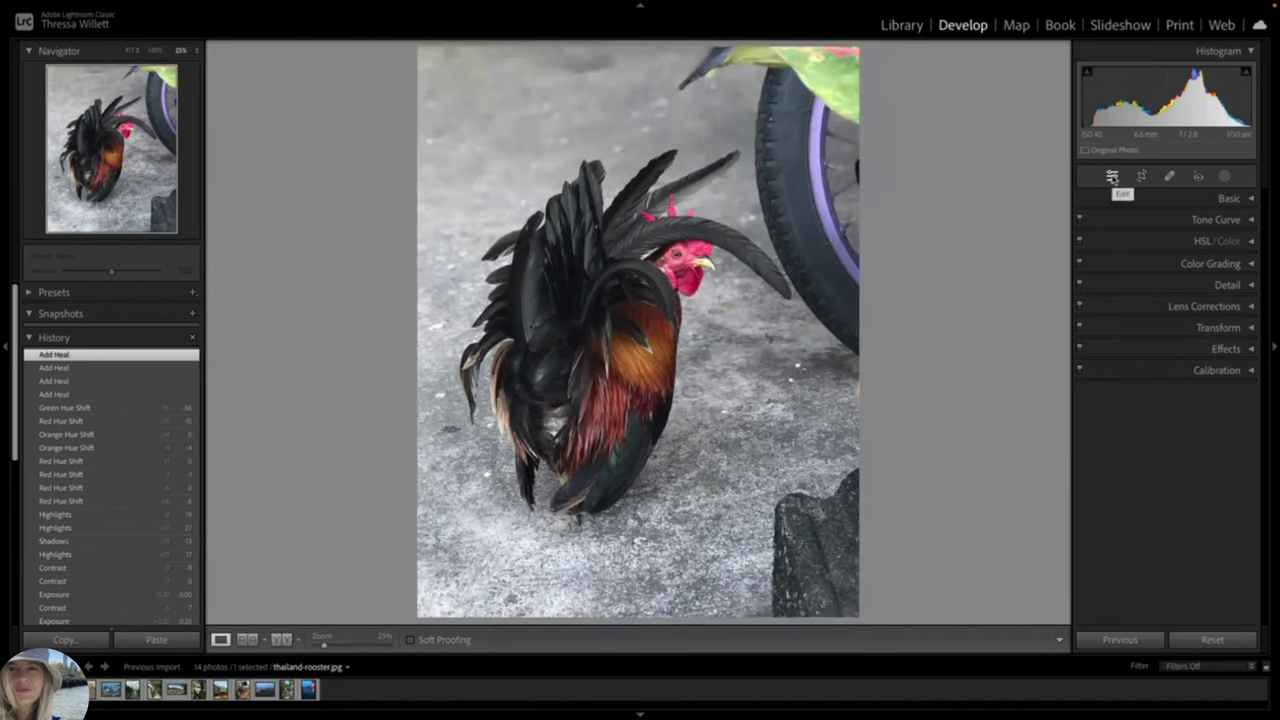
left_click(1170, 177)
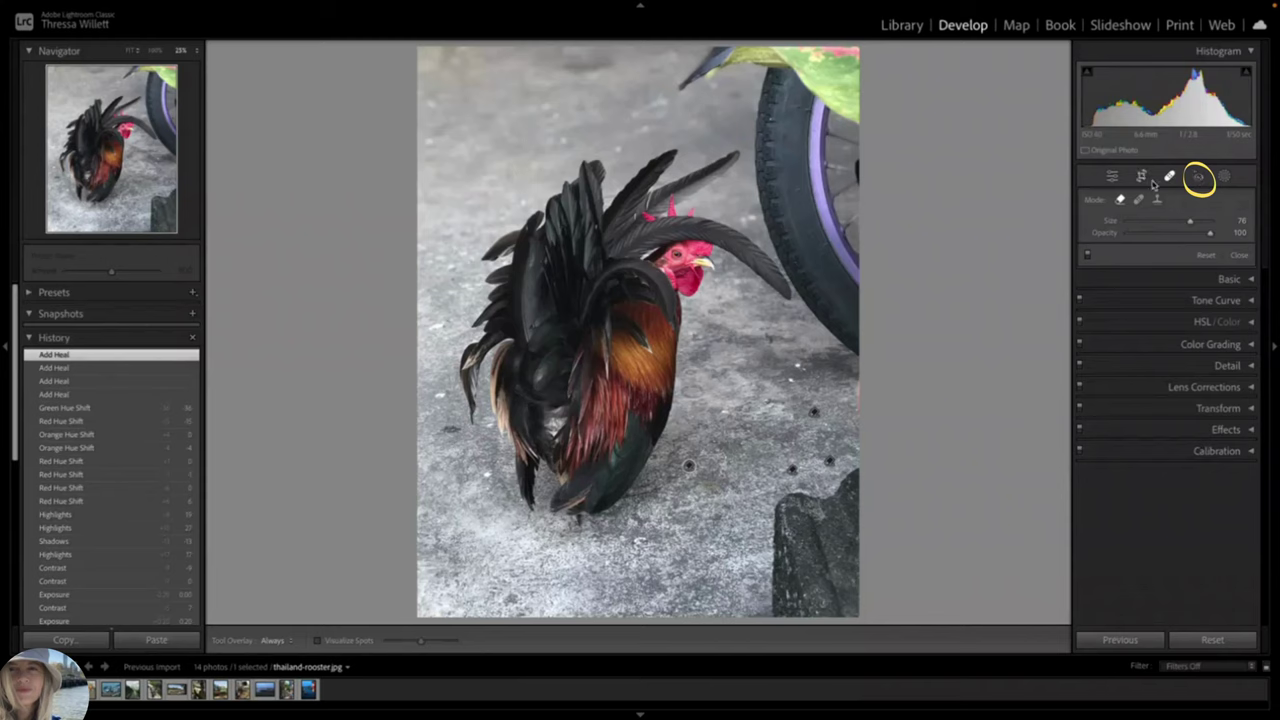
- Draw a linear gradient mask from the top-left toward the rooster and darken its Exposure to -1.62
left_click(1226, 177)
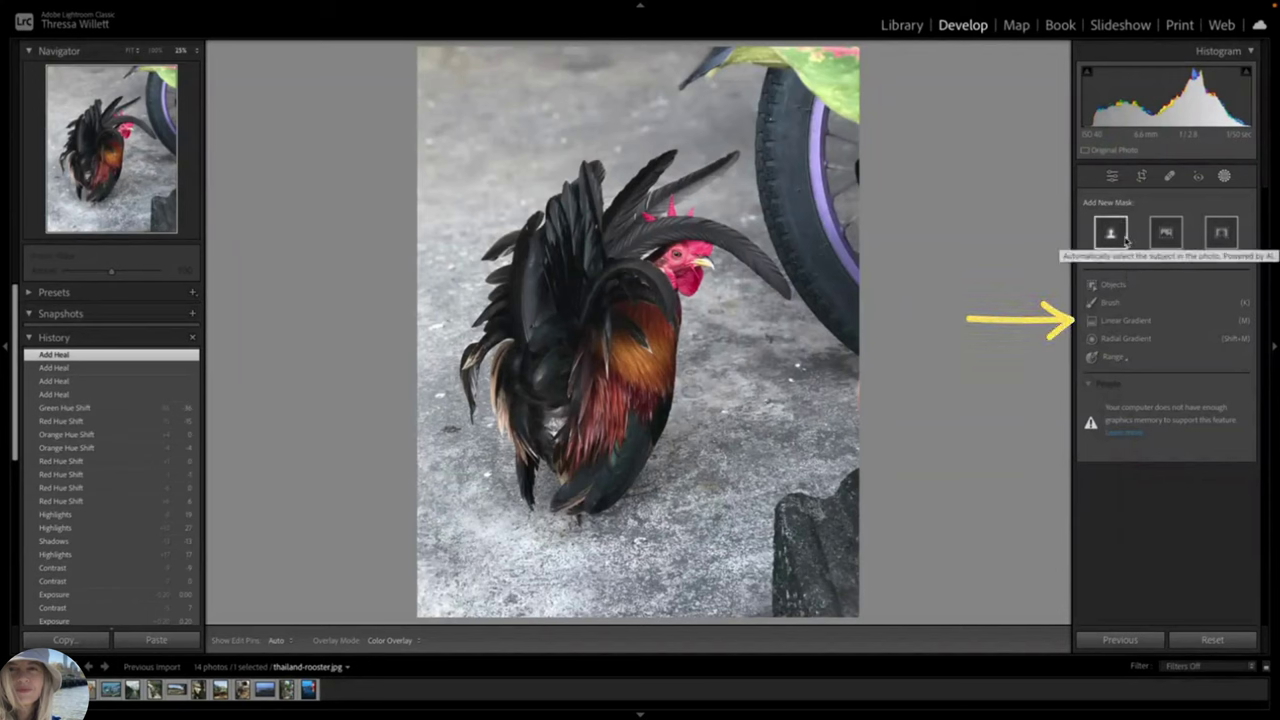
left_click(1137, 321)
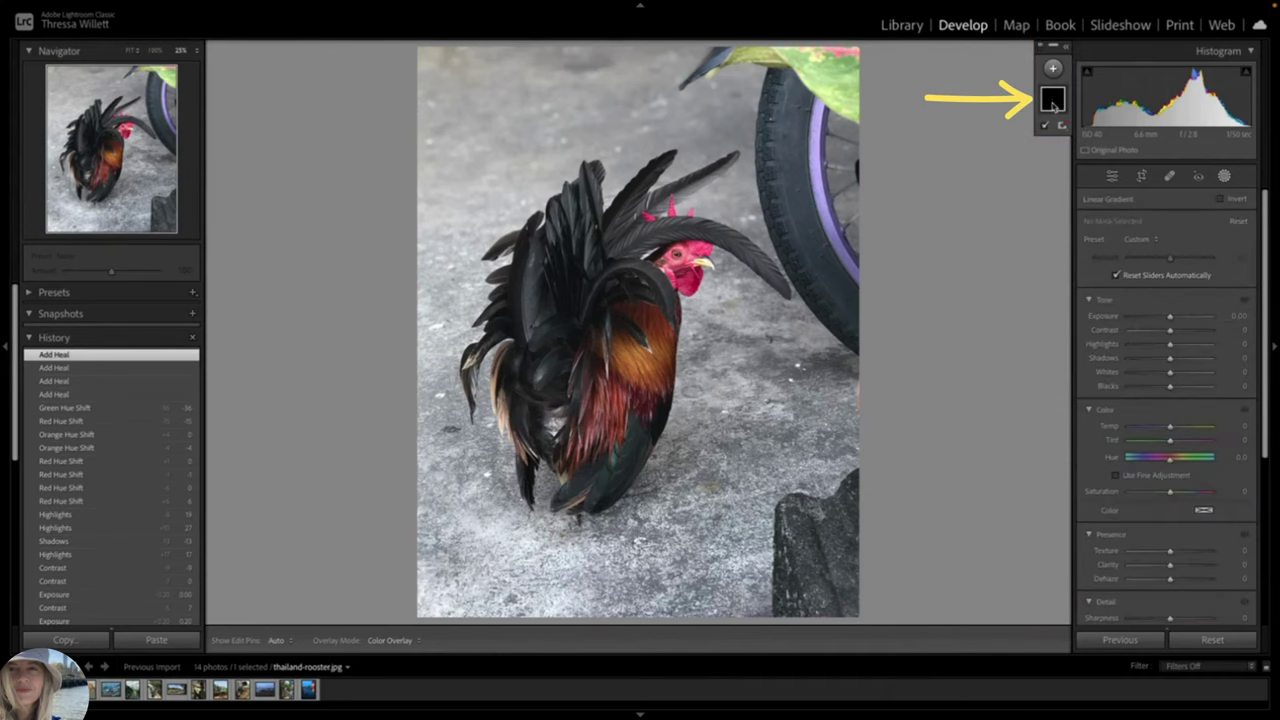
left_click_drag(440, 60, 641, 281)
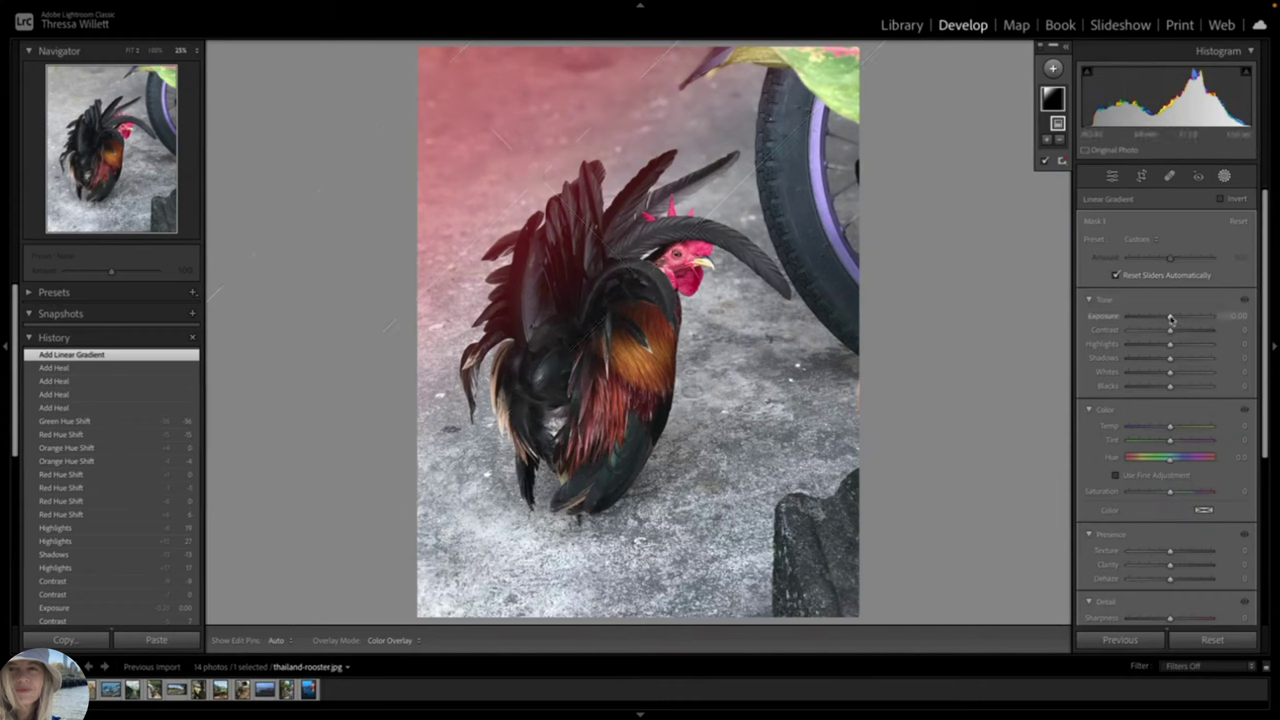
left_click_drag(1171, 318, 1153, 318)
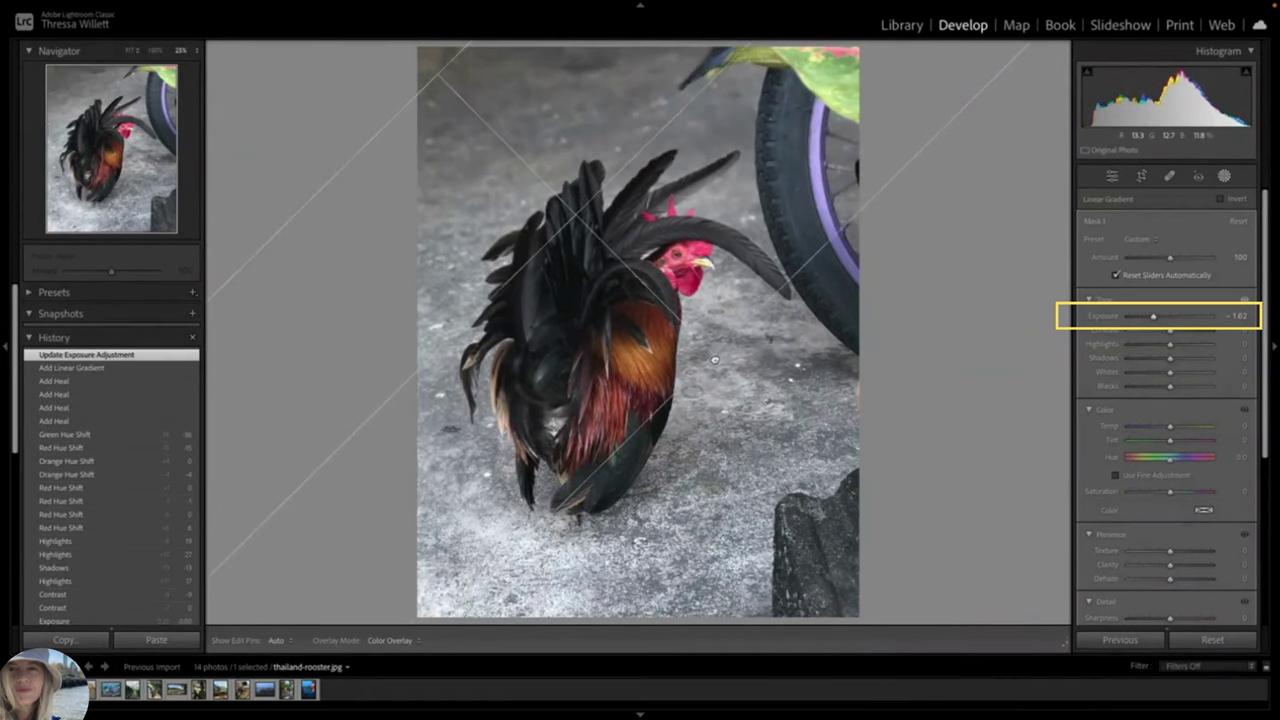
- Reposition the linear gradient and rotate it to a diagonal angle
left_click_drag(714, 360, 577, 216)
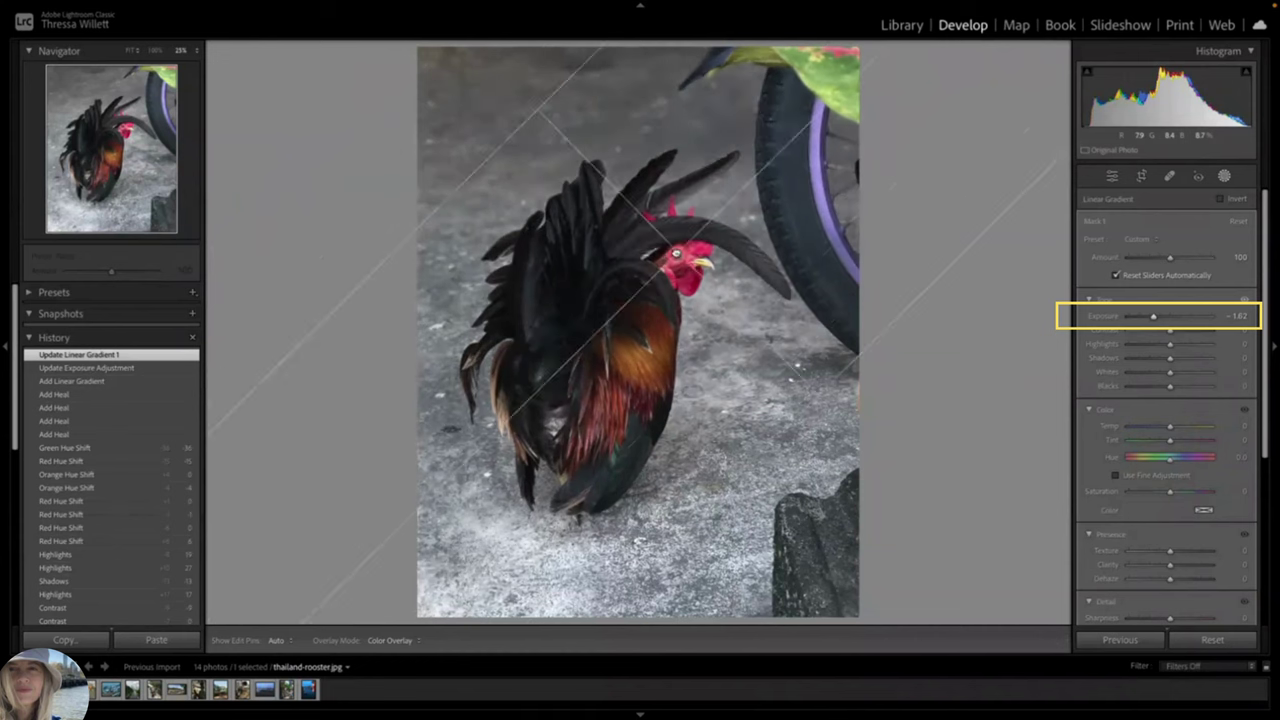
left_click_drag(577, 216, 574, 172)
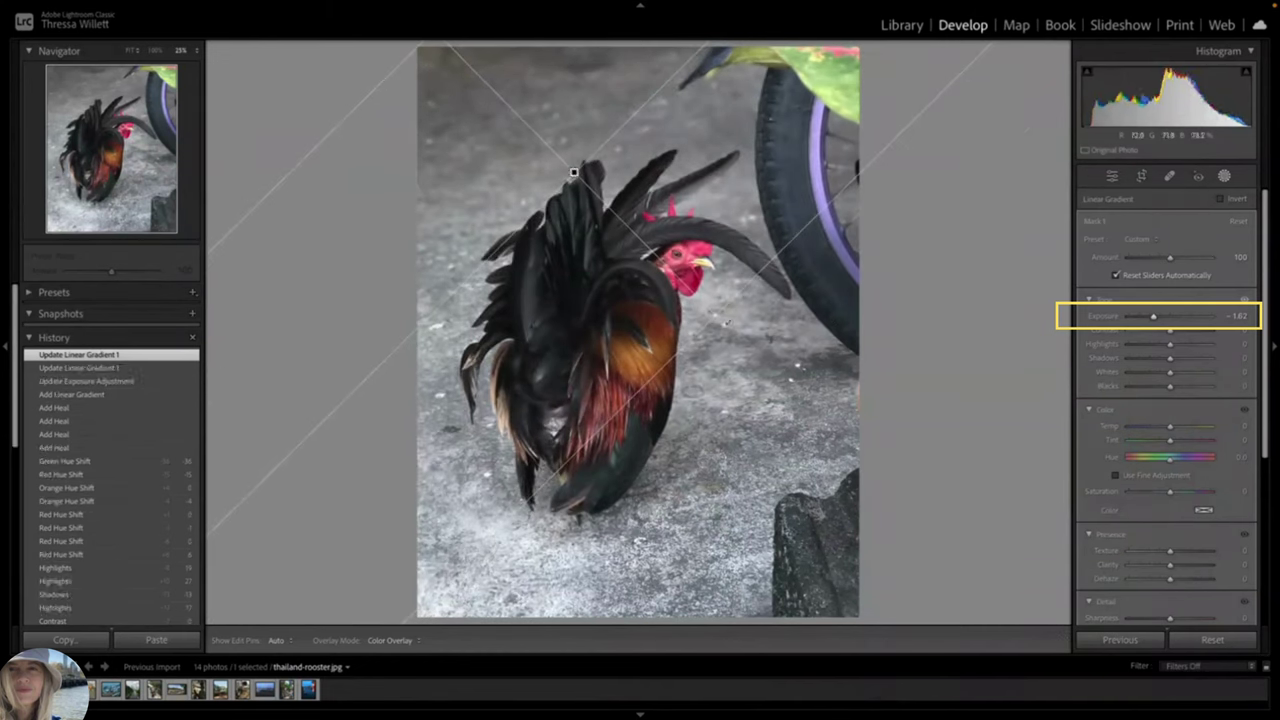
left_click_drag(726, 322, 733, 345)
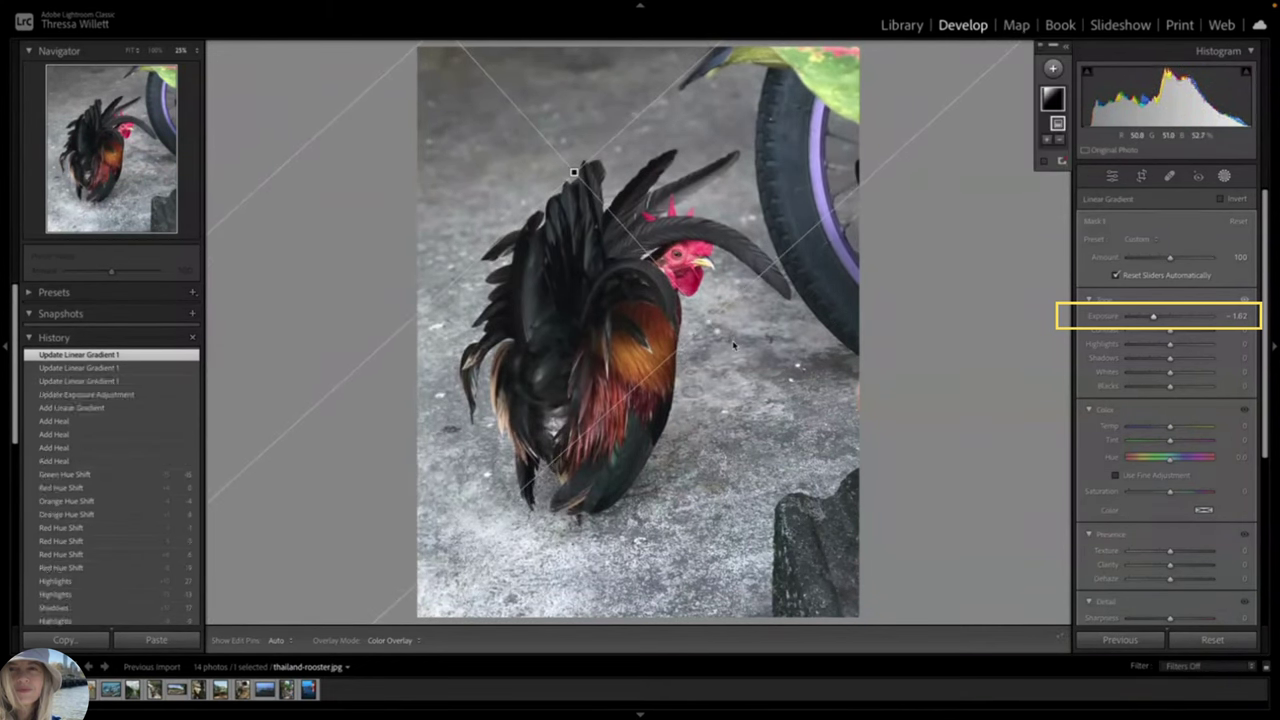
- Add a new Brush mask and paint it over the pink tire
left_click(1112, 176)
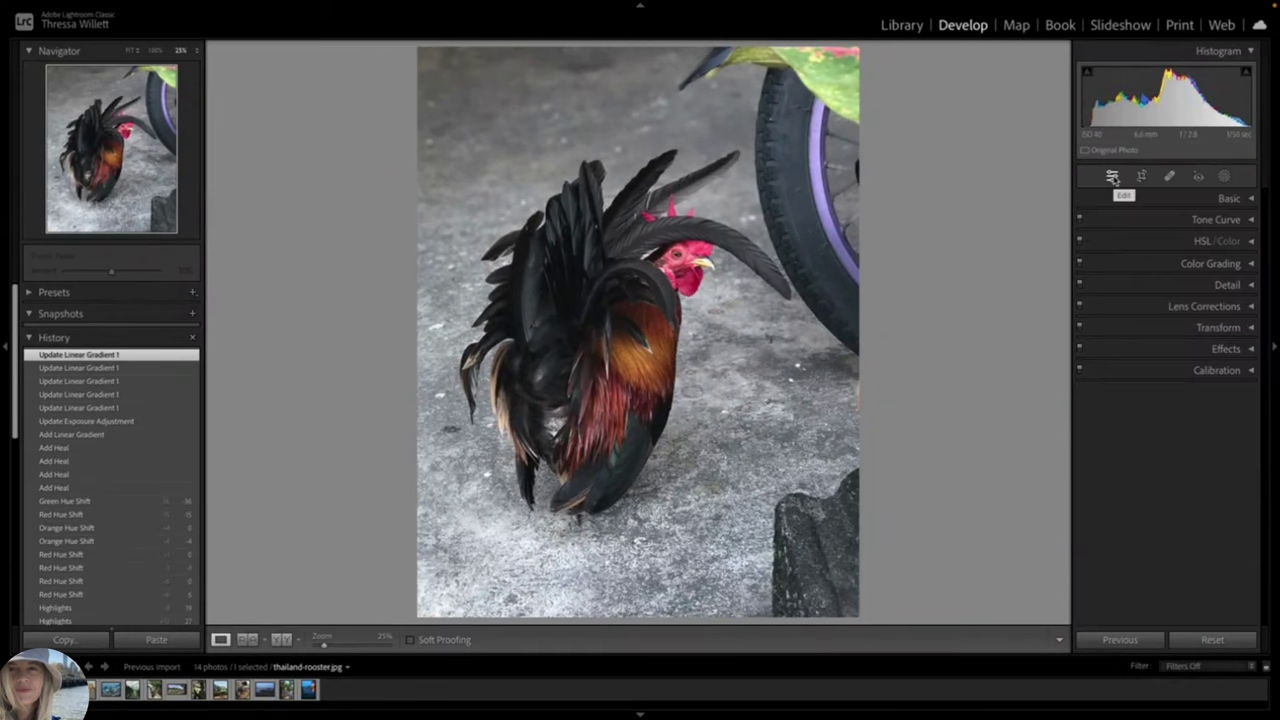
left_click(1225, 177)
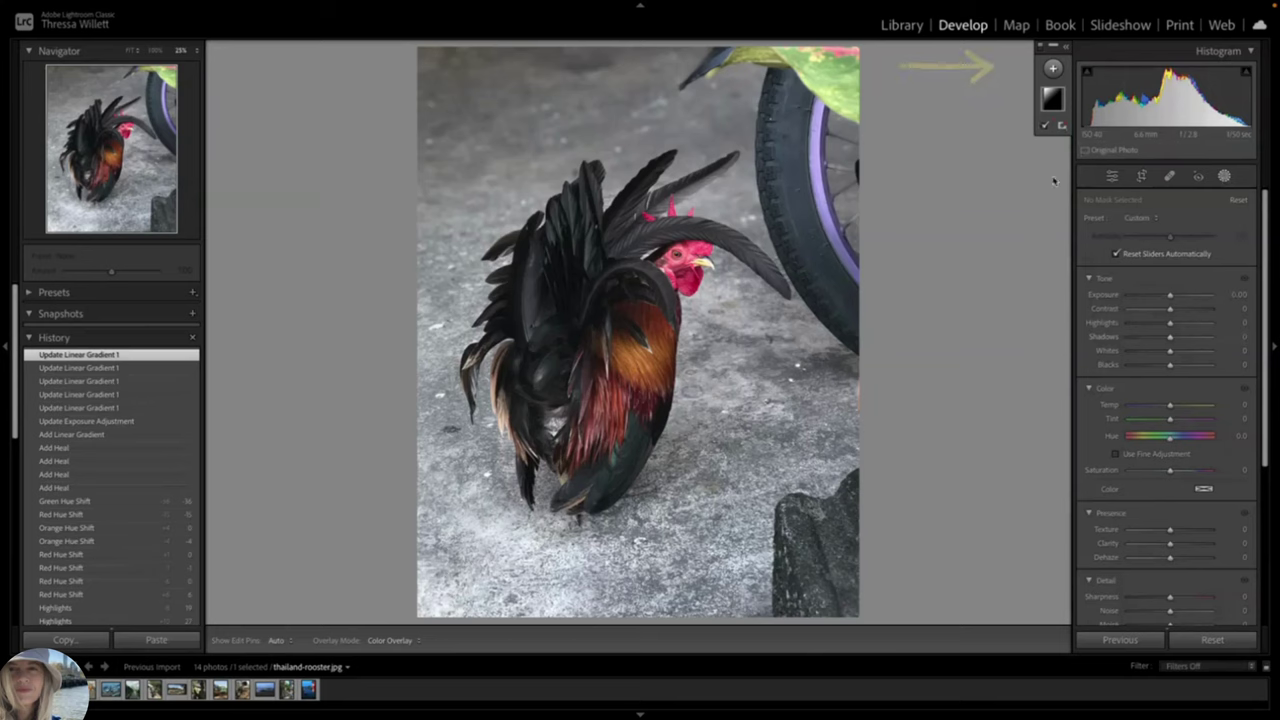
mouse_move(1054, 100)
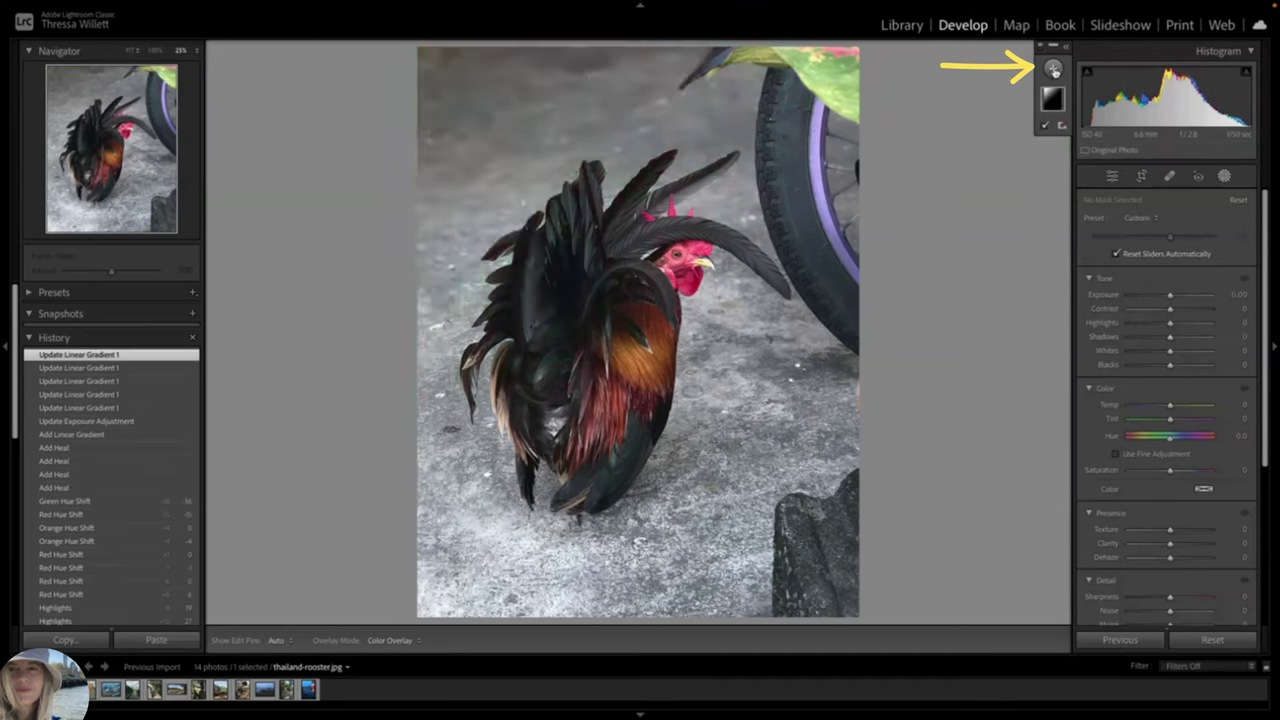
left_click(1054, 70)
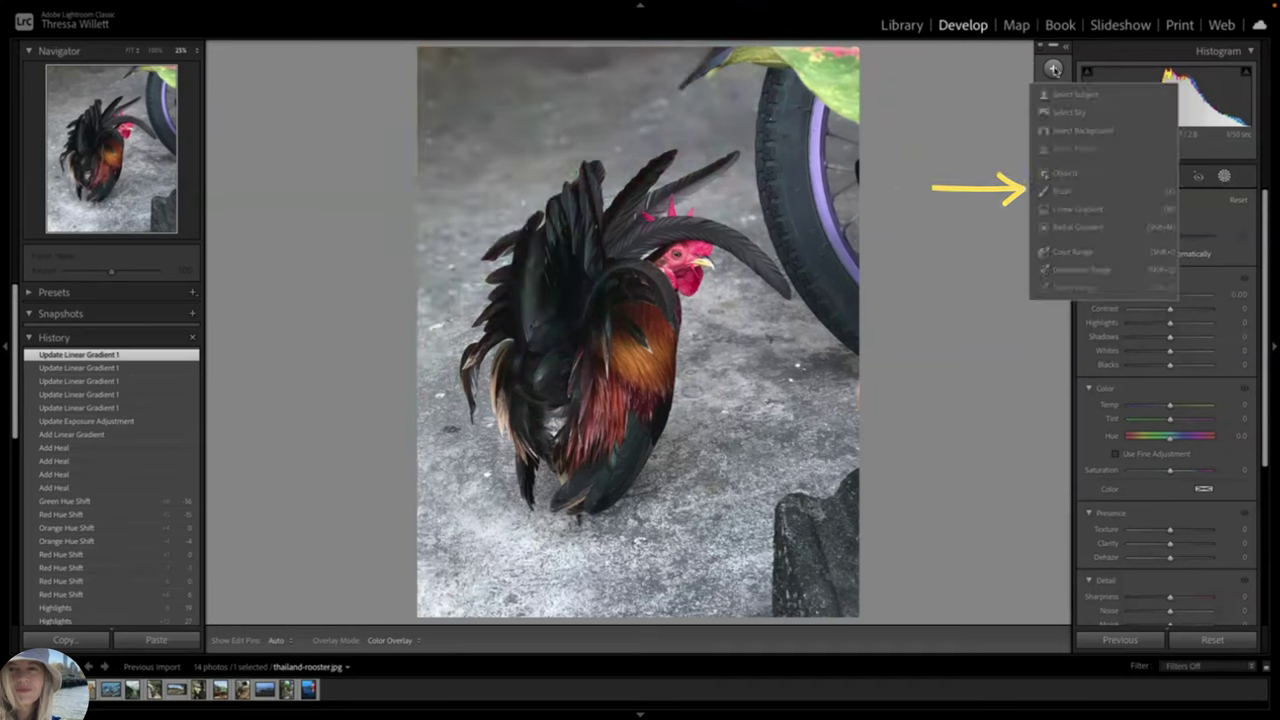
left_click(1064, 194)
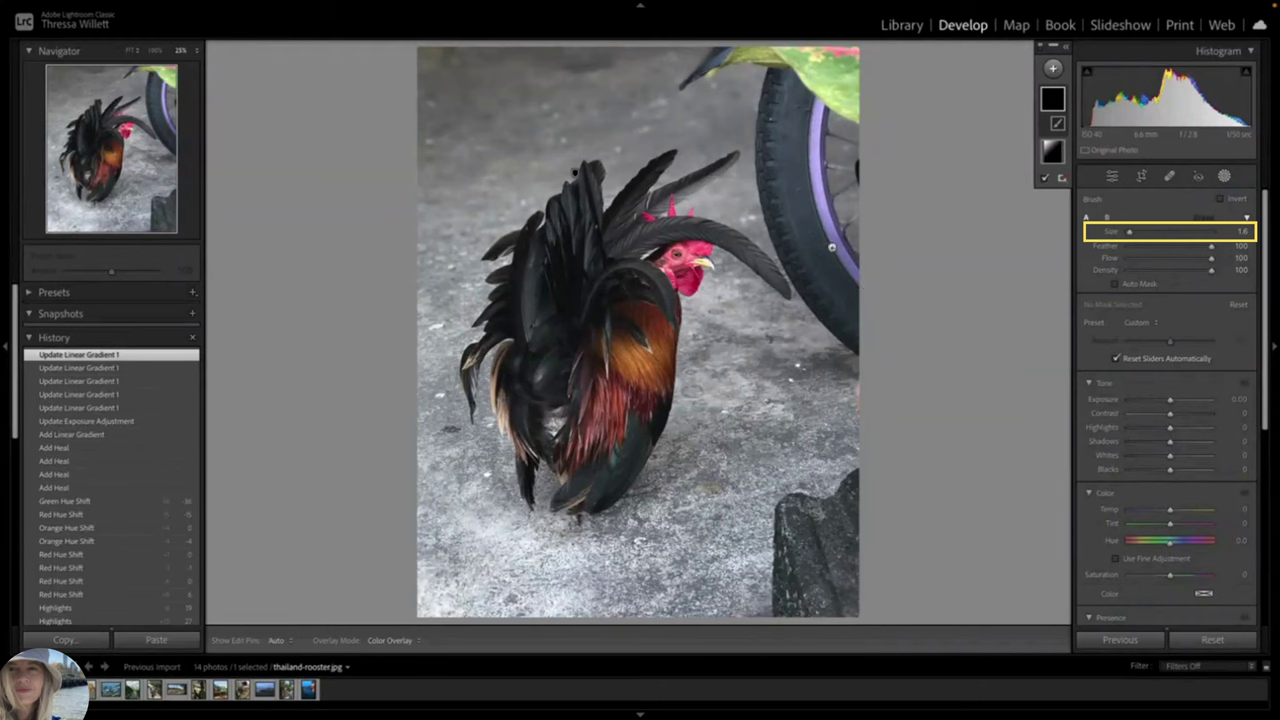
key("h")
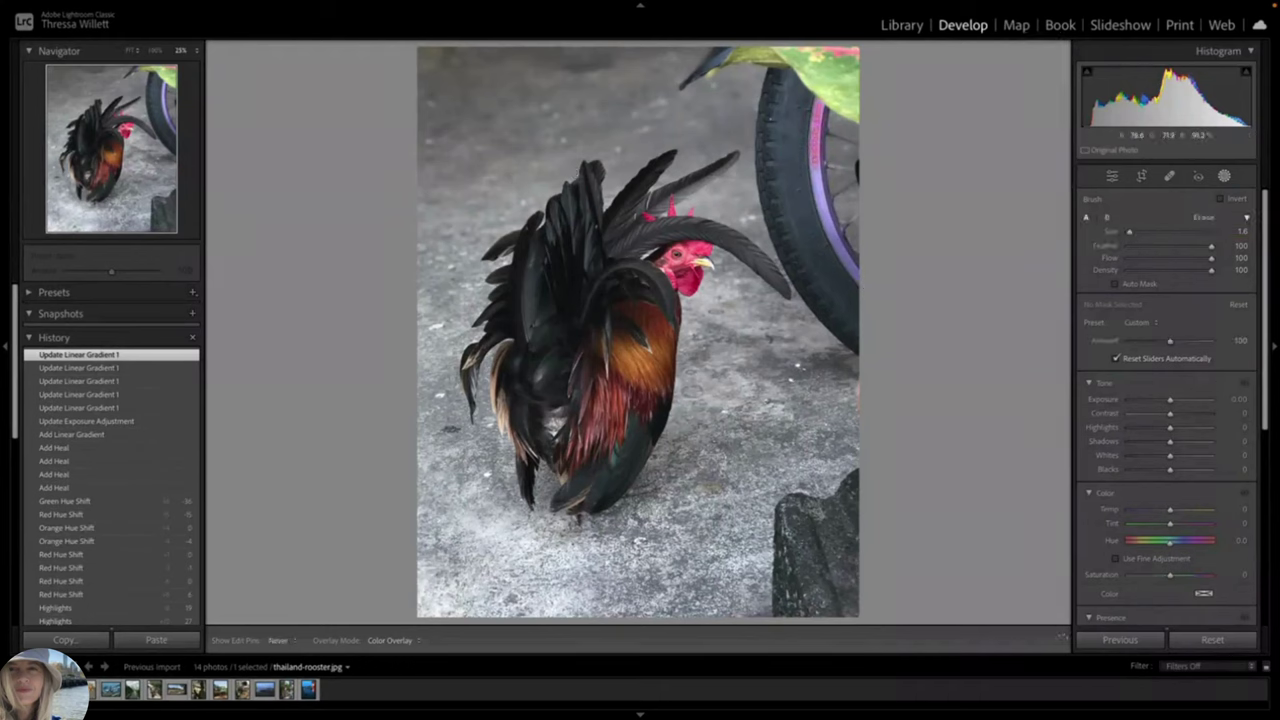
left_click(834, 237)
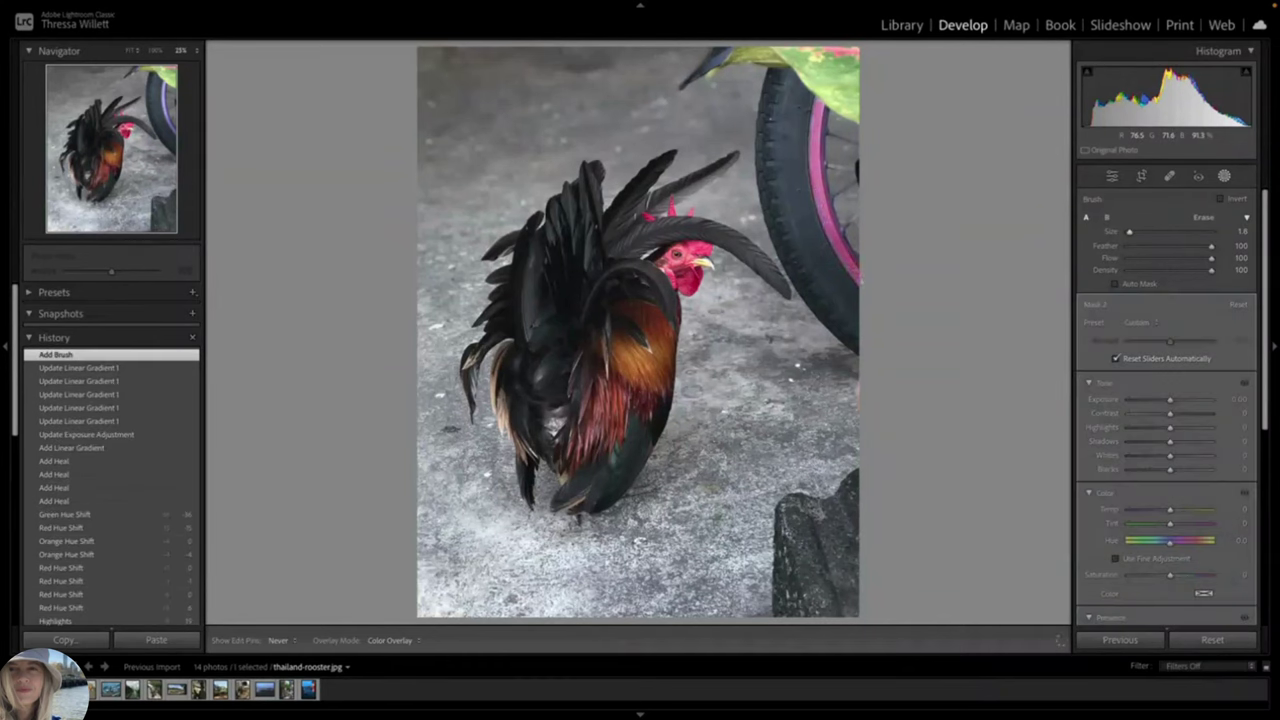
key("h")
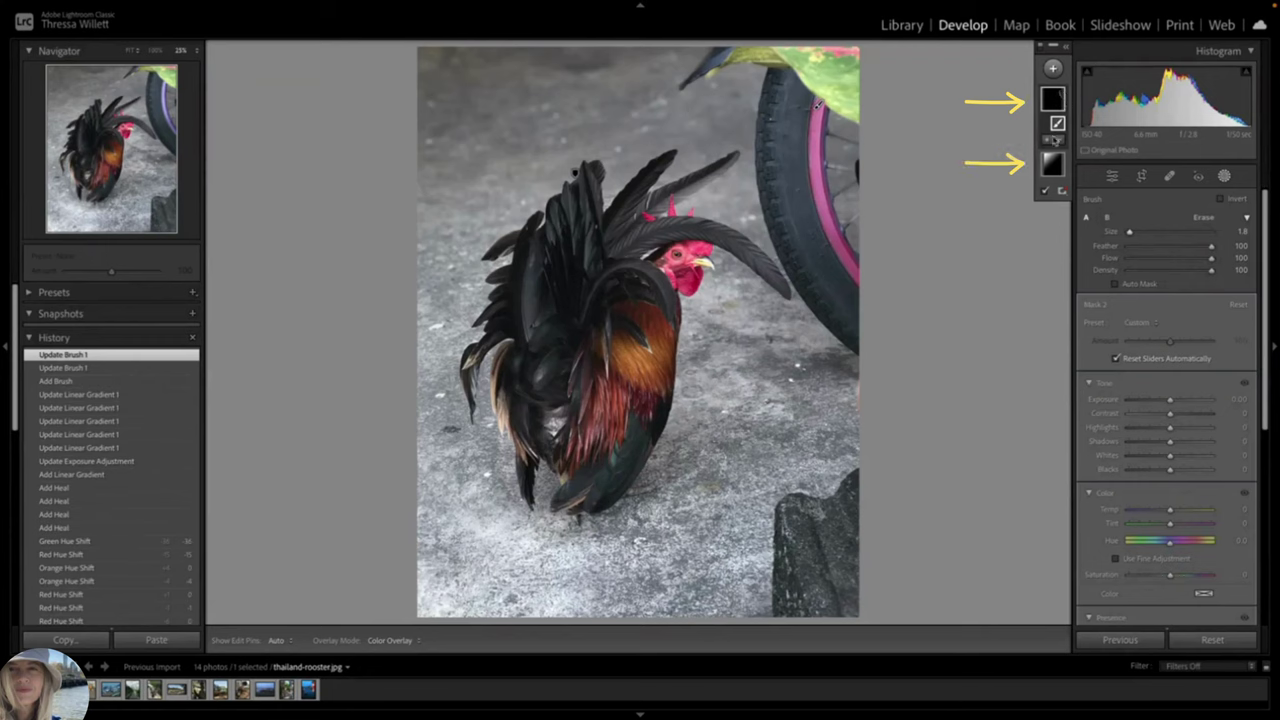
- Set the tire brush mask to Saturation -73 and Exposure -1.17
mouse_move(1057, 170)
scroll(1193, 308, "down", 3)
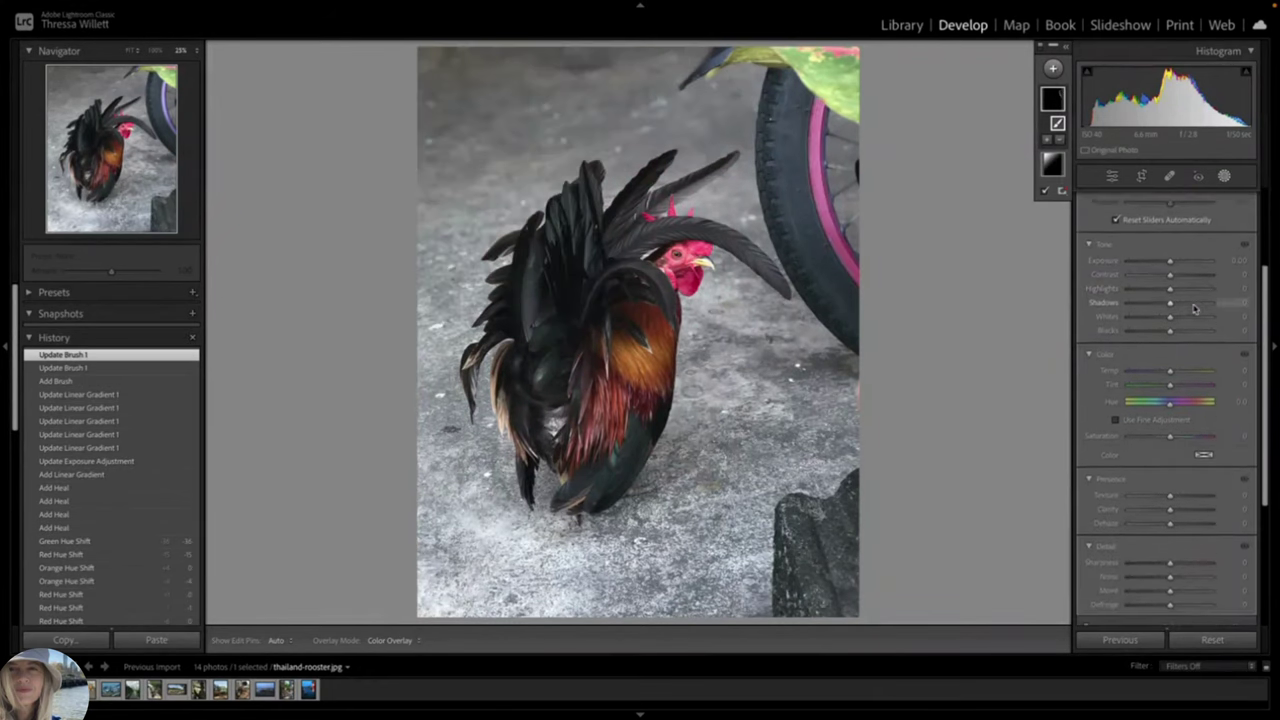
scroll(1193, 308, "up", 1)
left_click_drag(1170, 444, 1137, 446)
left_click_drag(1170, 270, 1157, 272)
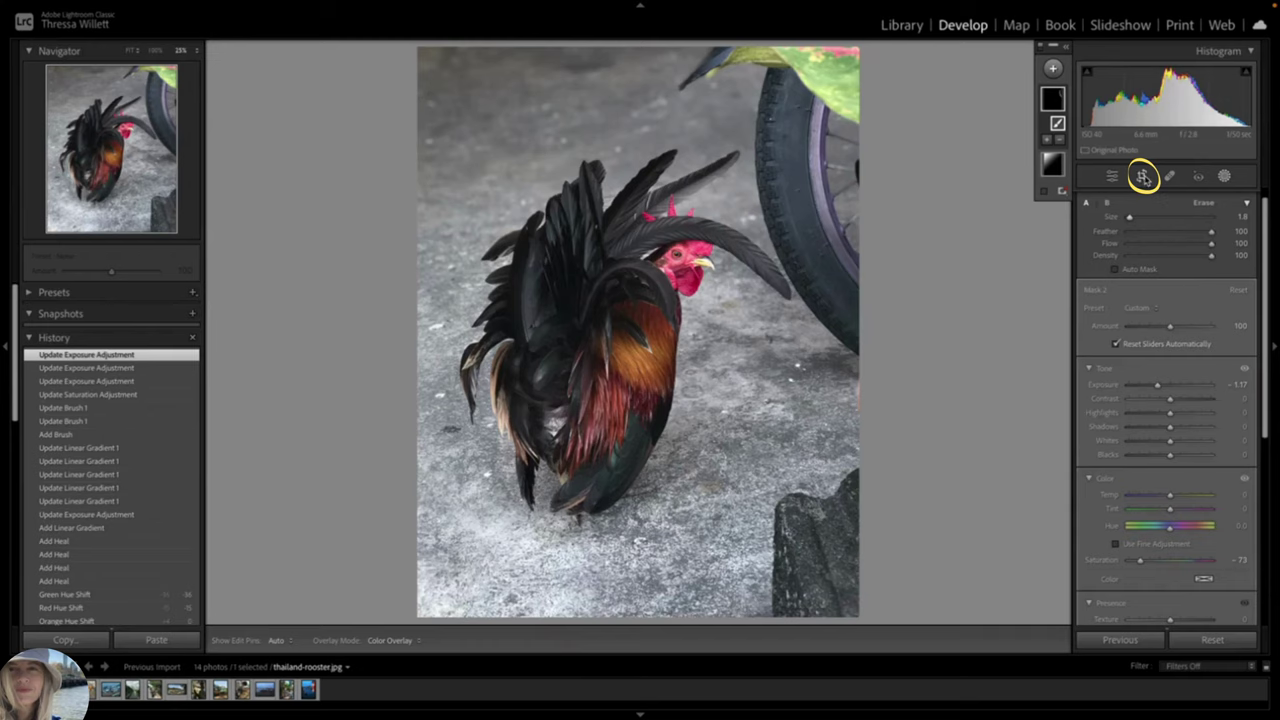
- Lock the crop to 8.5 x 11 and pull the top-right corner inward to tighten the framing
left_click(1142, 177)
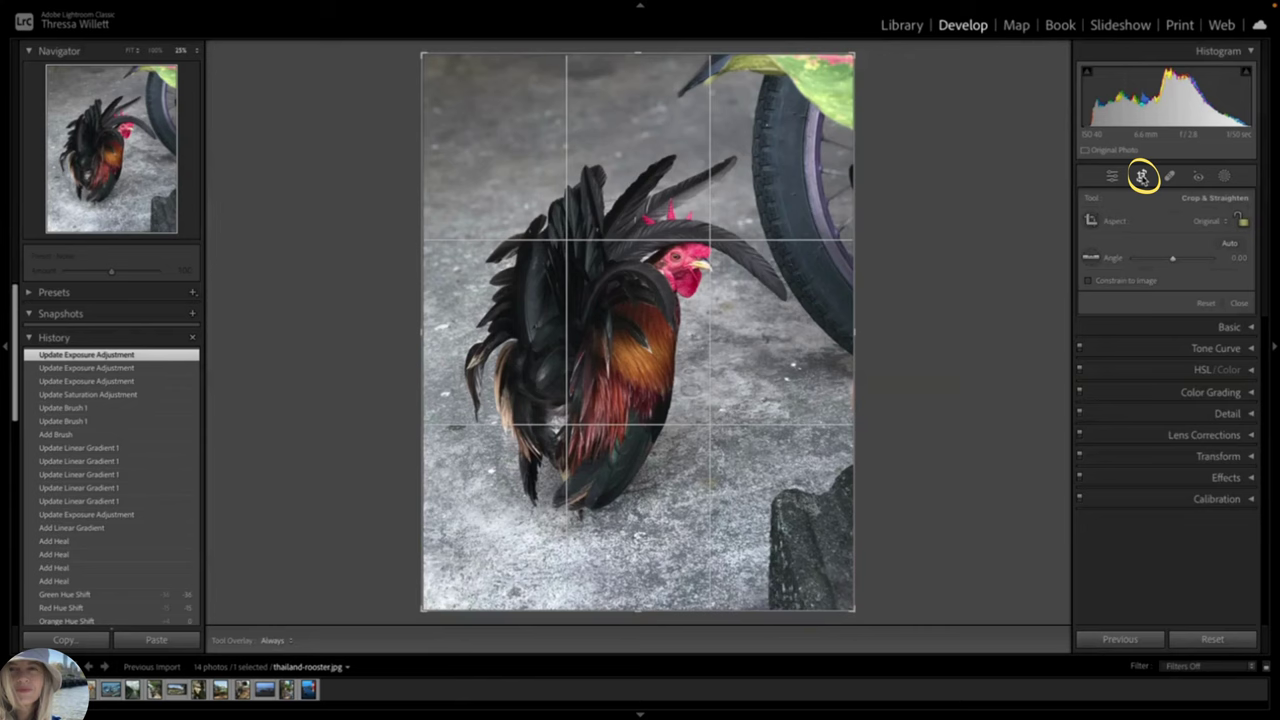
left_click(1226, 221)
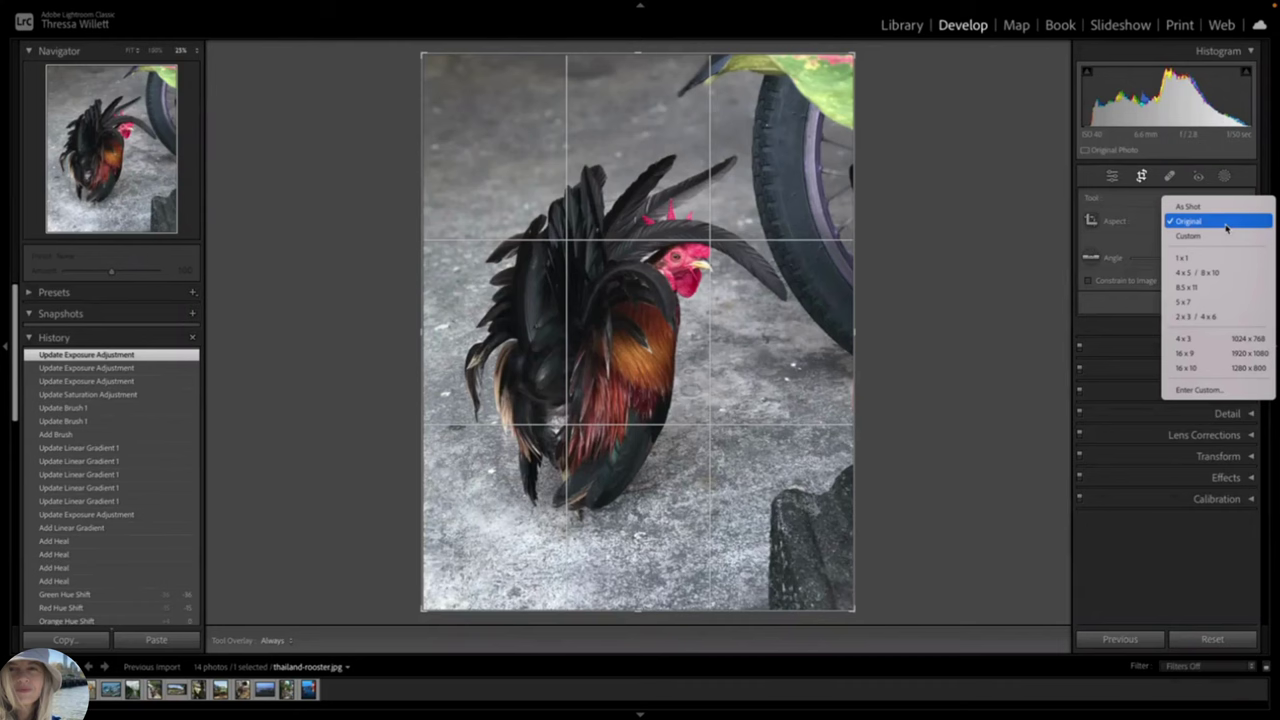
left_click(1192, 288)
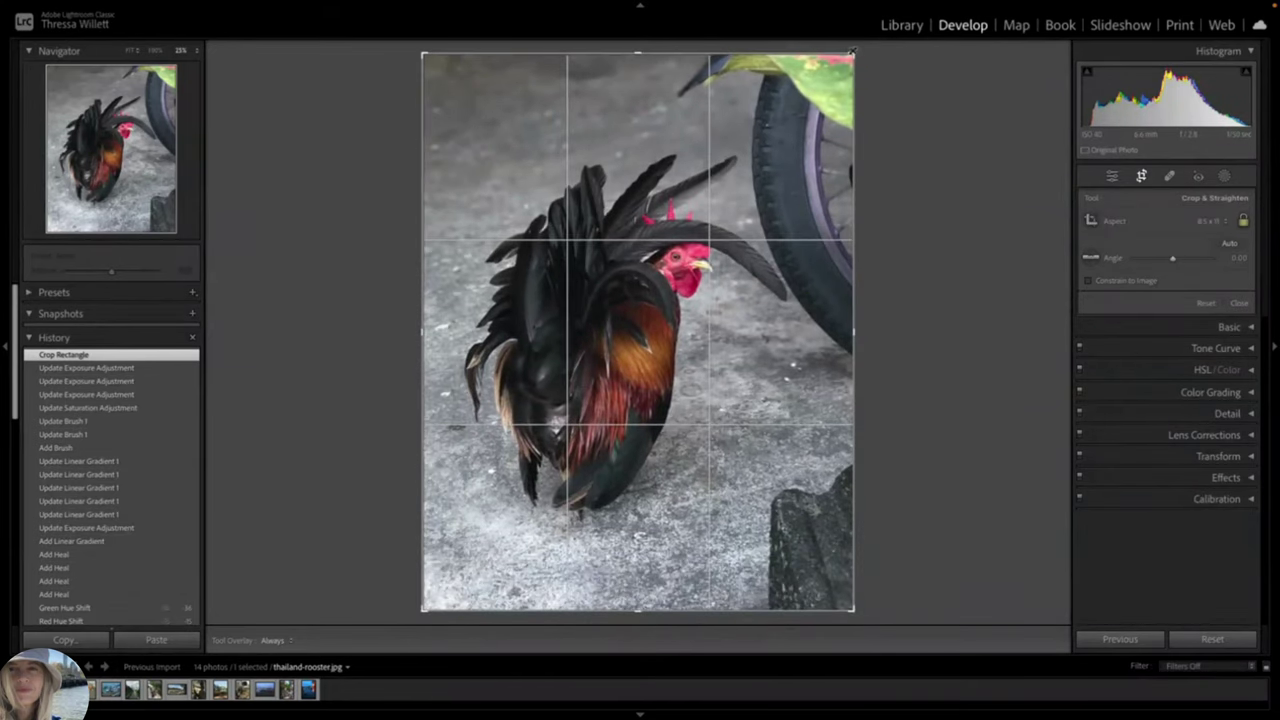
mouse_move(853, 53)
left_mouse_down()
mouse_move(830, 69)
mouse_move(842, 70)
left_mouse_up()
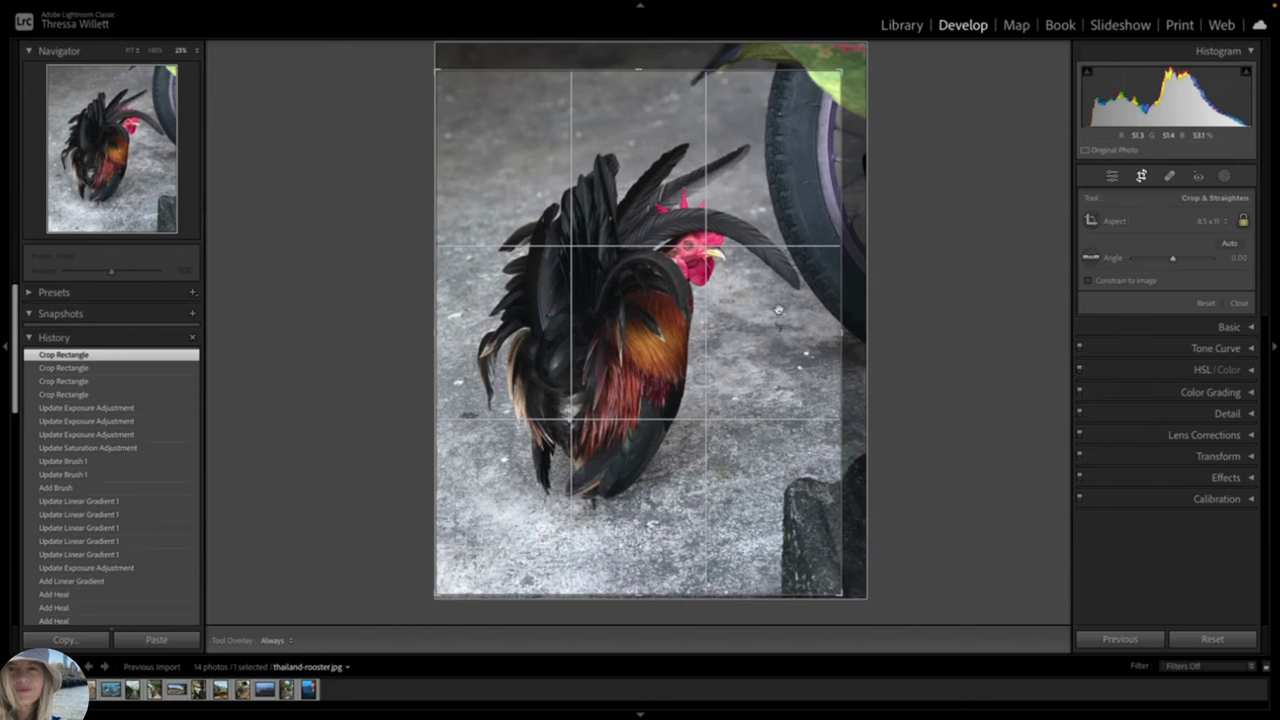
- Commit the 8.5 x 11 crop and raise Basic Shadows to +30
key("Return")
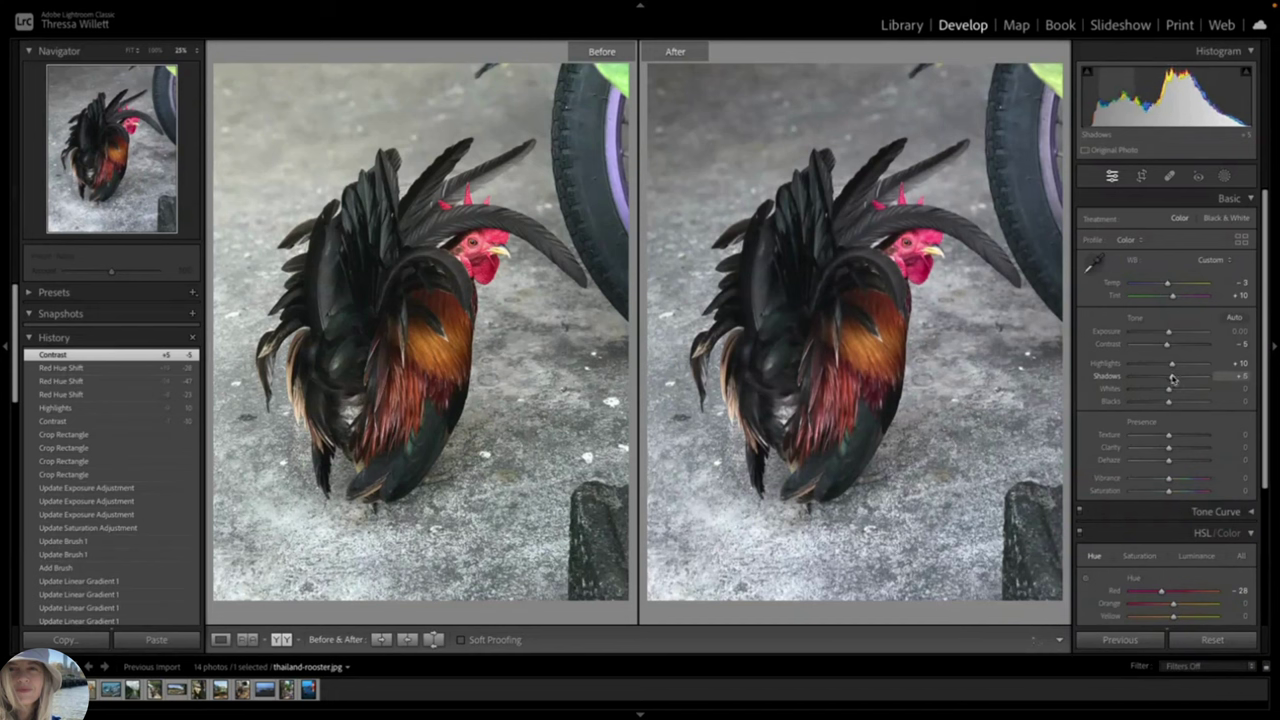
mouse_move(1172, 377)
left_mouse_down()
mouse_move(1234, 376)
mouse_move(1186, 392)
mouse_move(1181, 380)
left_mouse_up()
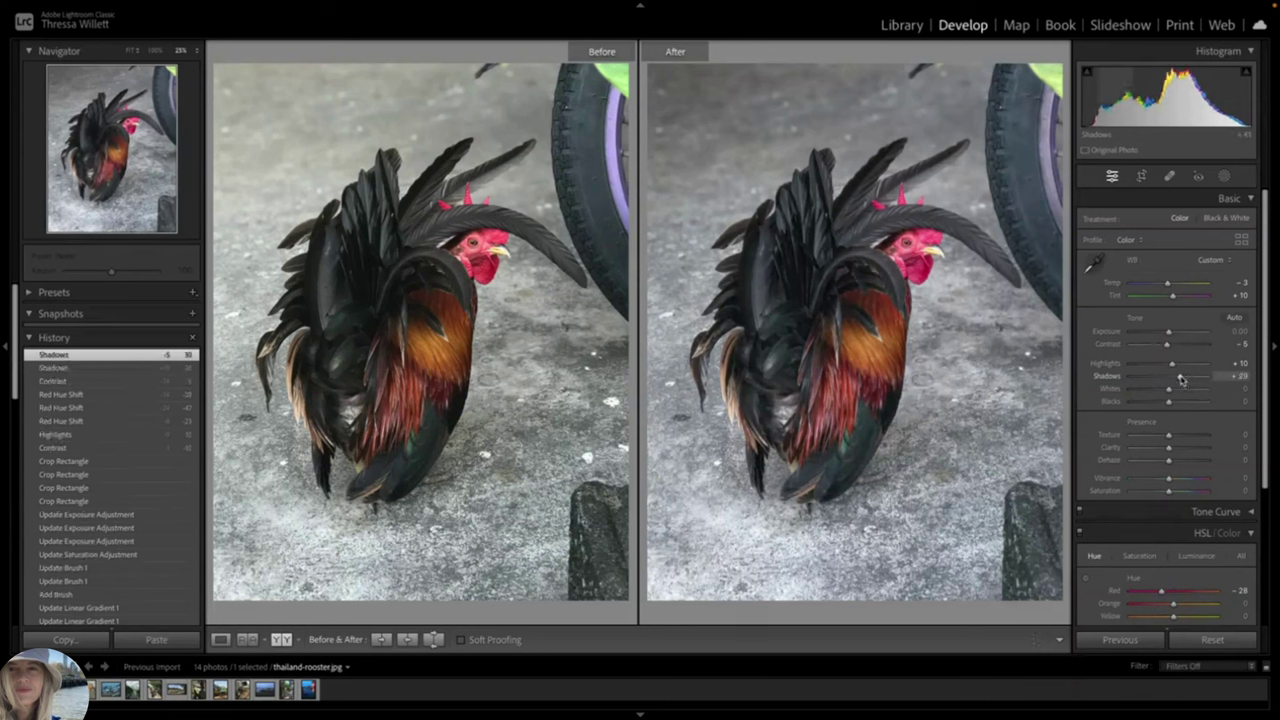
left_click(1175, 533, "ctrl")
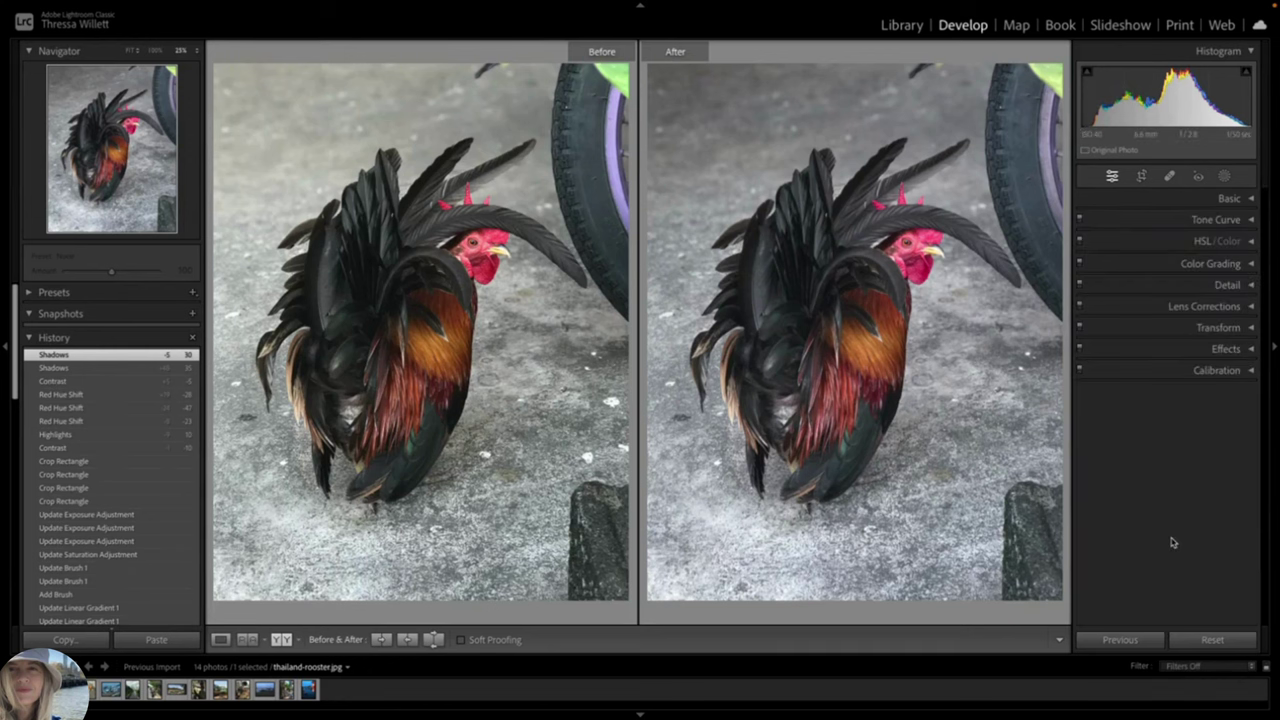
- Export the rooster as a quality-60 JPEG straight to the Desktop, with Put in Subfolder unchecked
left_click(133, 7)
left_click(155, 214)
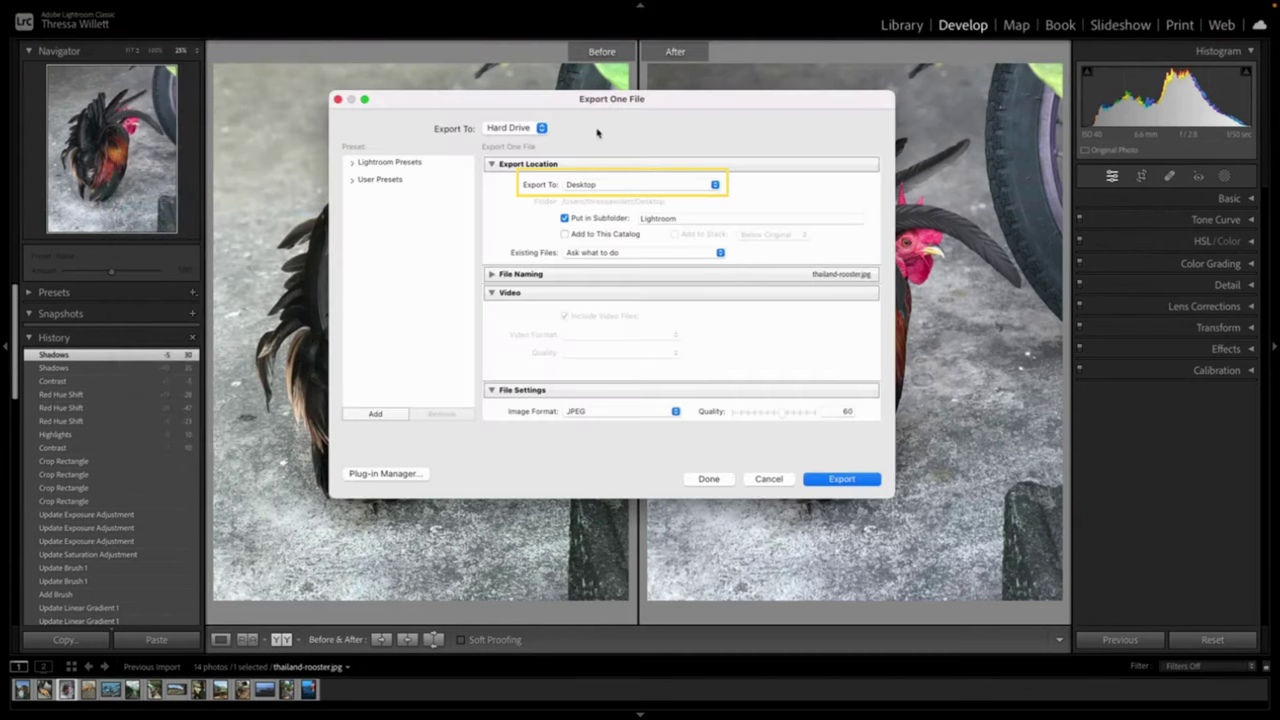
left_click(564, 218)
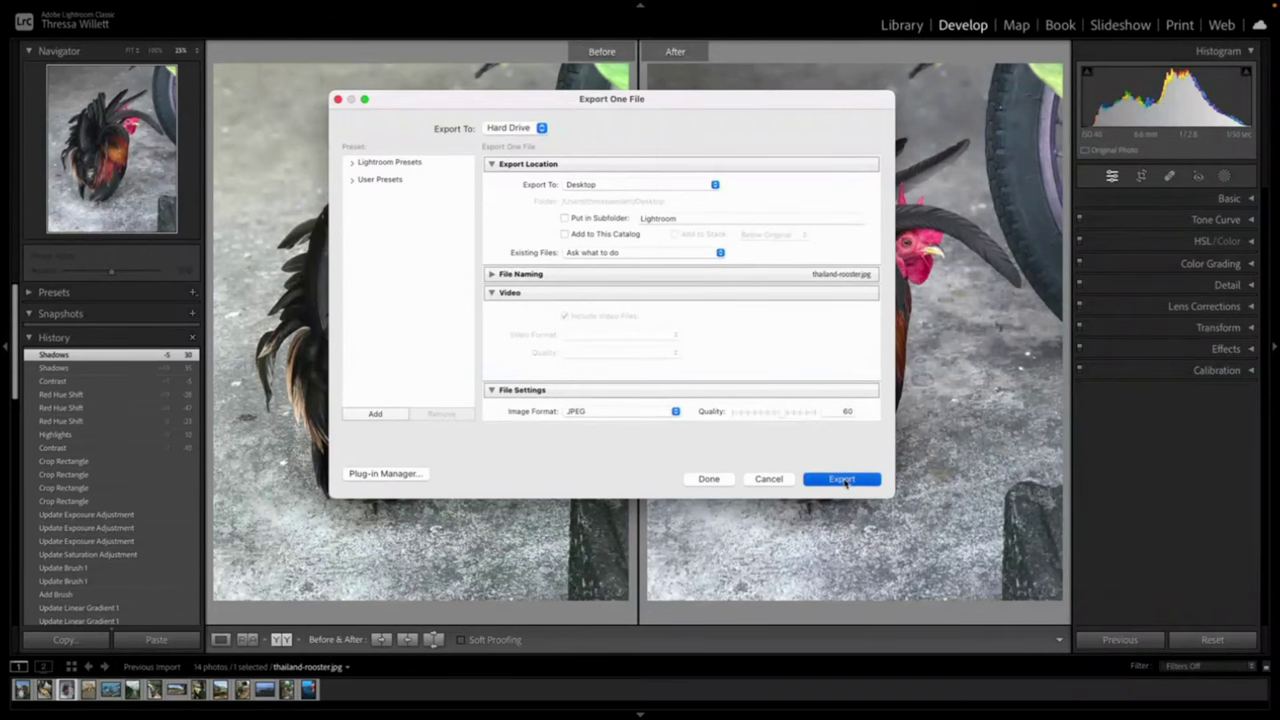
left_click(842, 480)
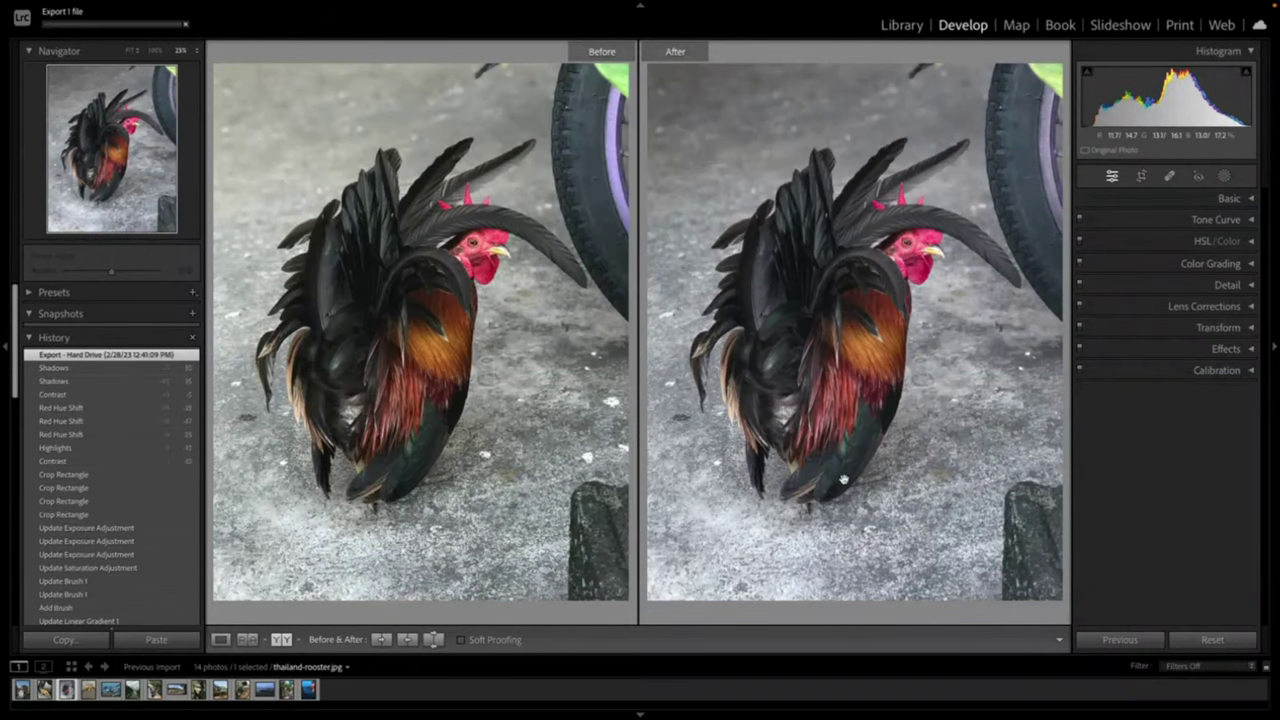
- Leave full screen and capture the before/after comparison area with Shift+Cmd+4
key("shift+f")
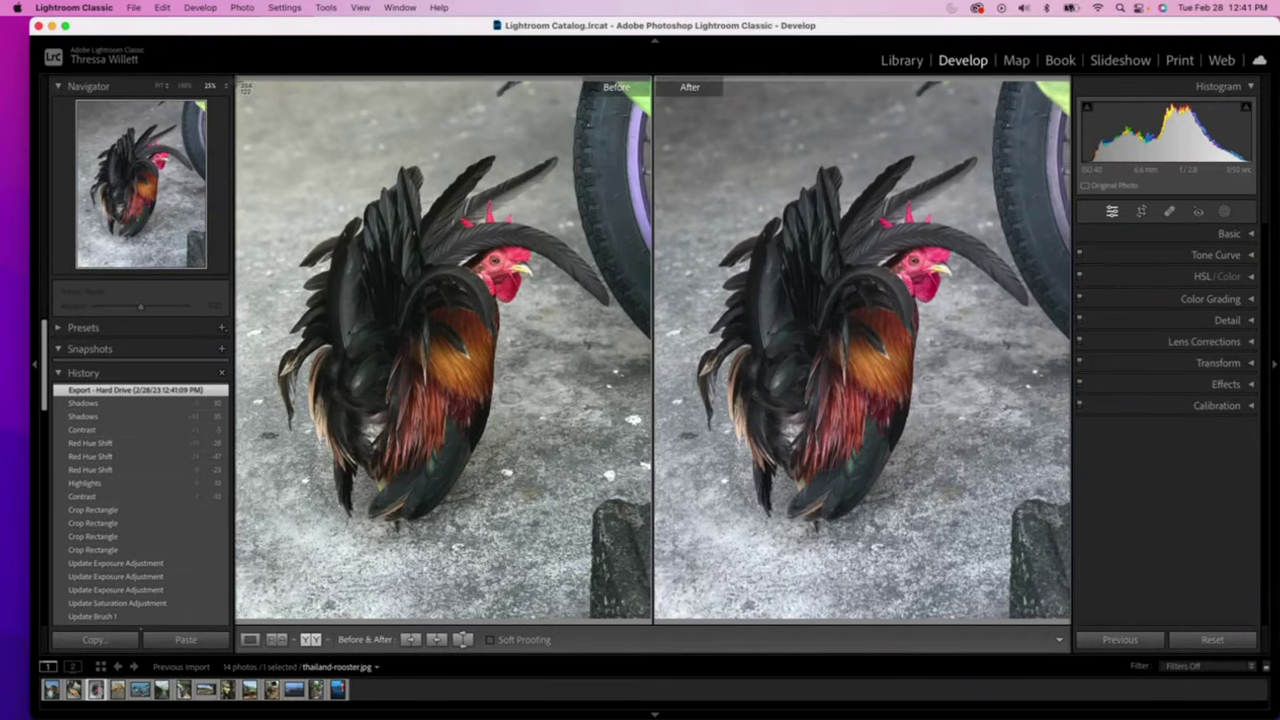
key("shift+super+4")
mouse_move(237, 83)
left_mouse_down()
mouse_move(766, 440)
mouse_move(840, 448)
mouse_move(985, 598)
mouse_move(1064, 592)
mouse_move(1078, 620)
left_mouse_up()
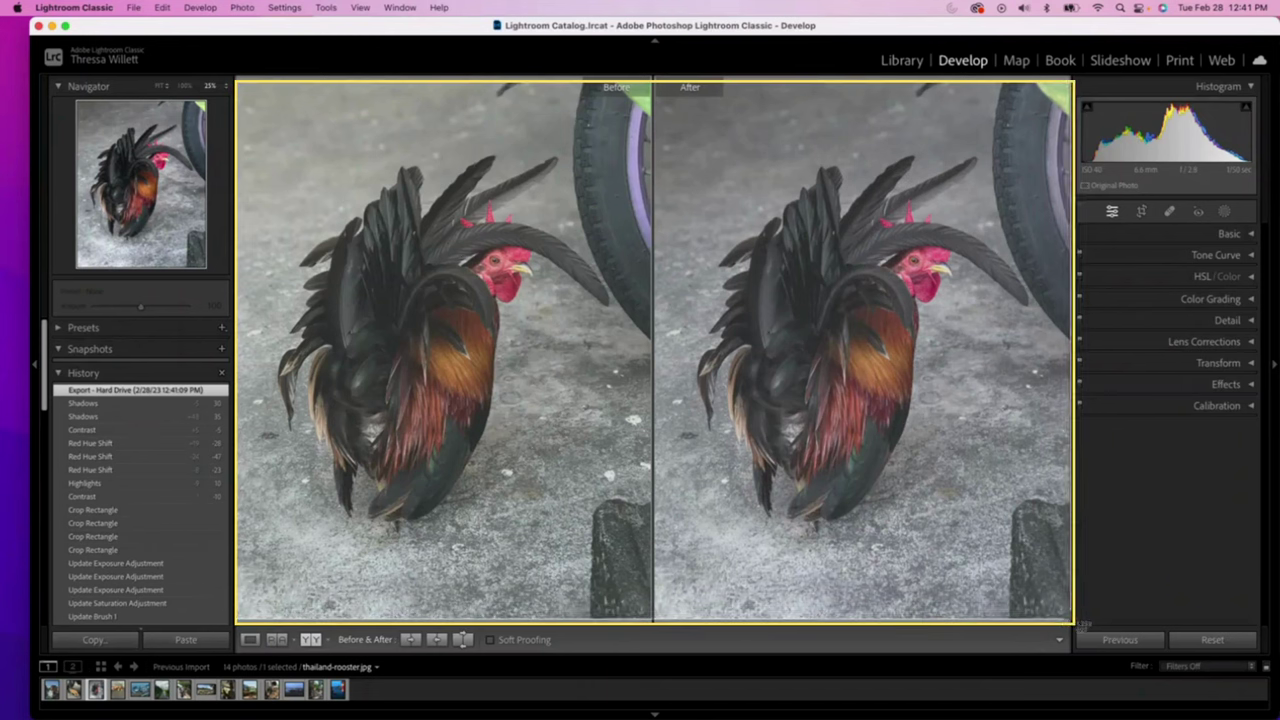